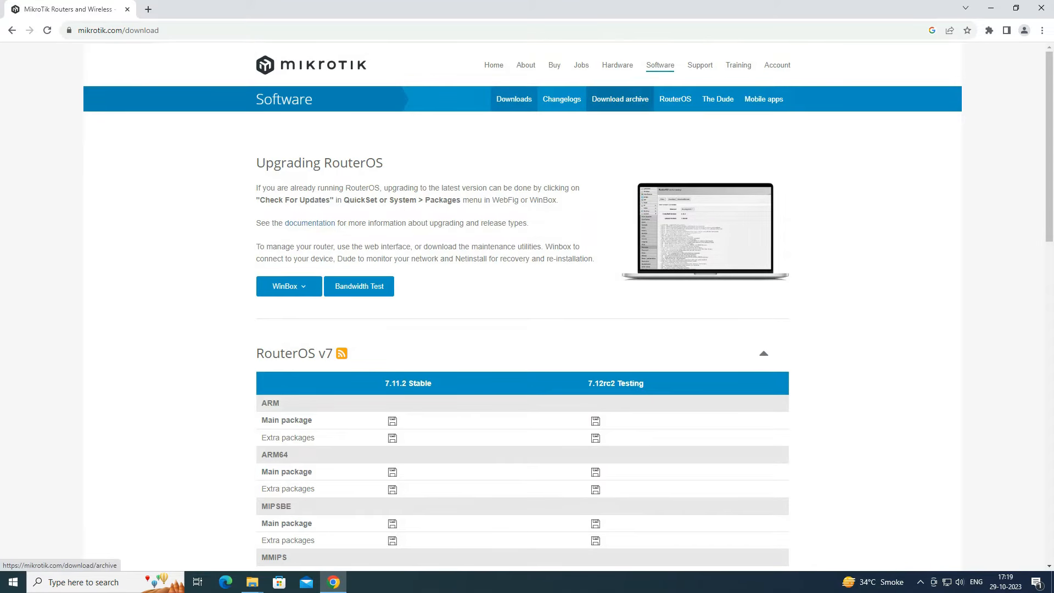
- Download routeros-mipsbe-6.49.10.npk from Release 6.49.10 in the long-term tree of the download archive and open the browser's downloads list
left_click(620, 99)
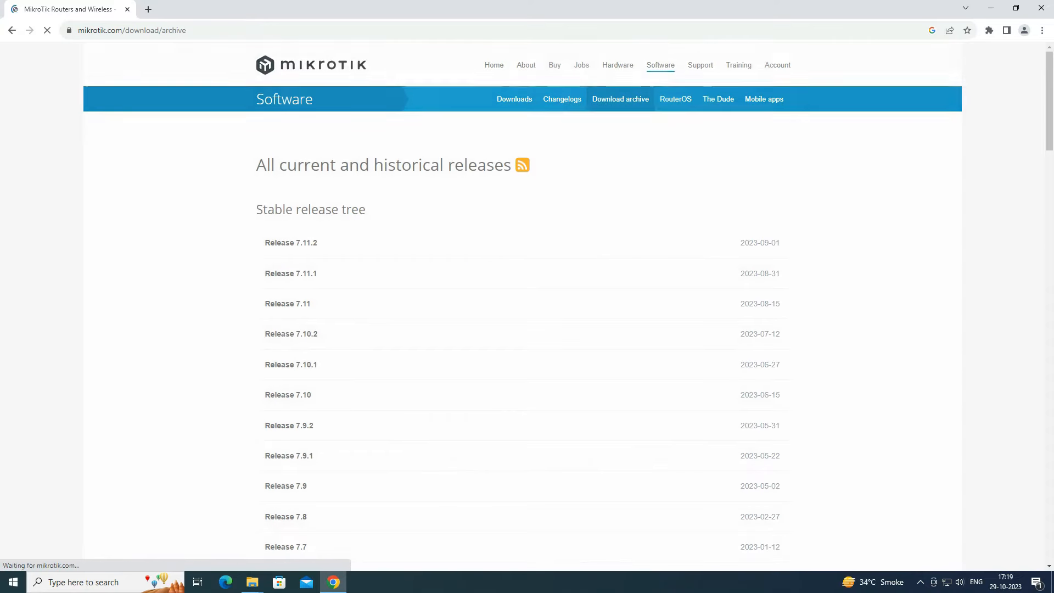
scroll(527, 329, "down", 20)
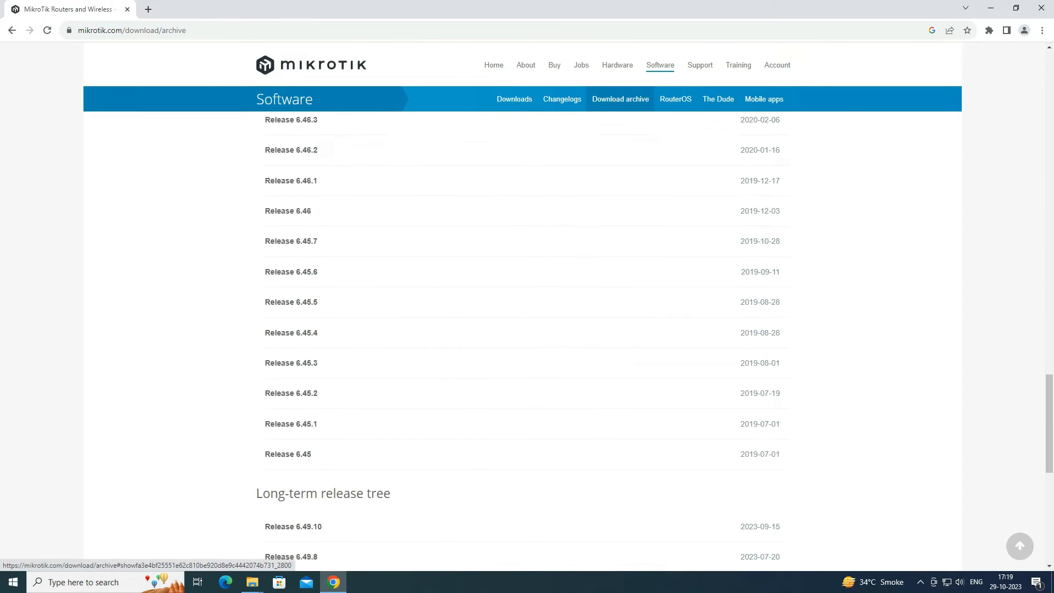
scroll(527, 330, "up", 2)
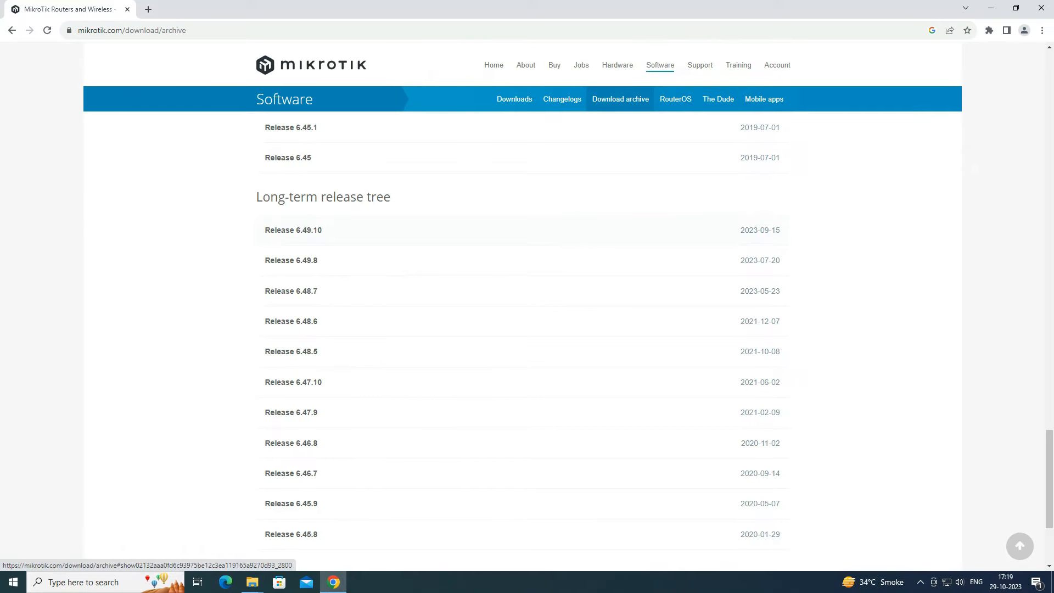
left_click(389, 233)
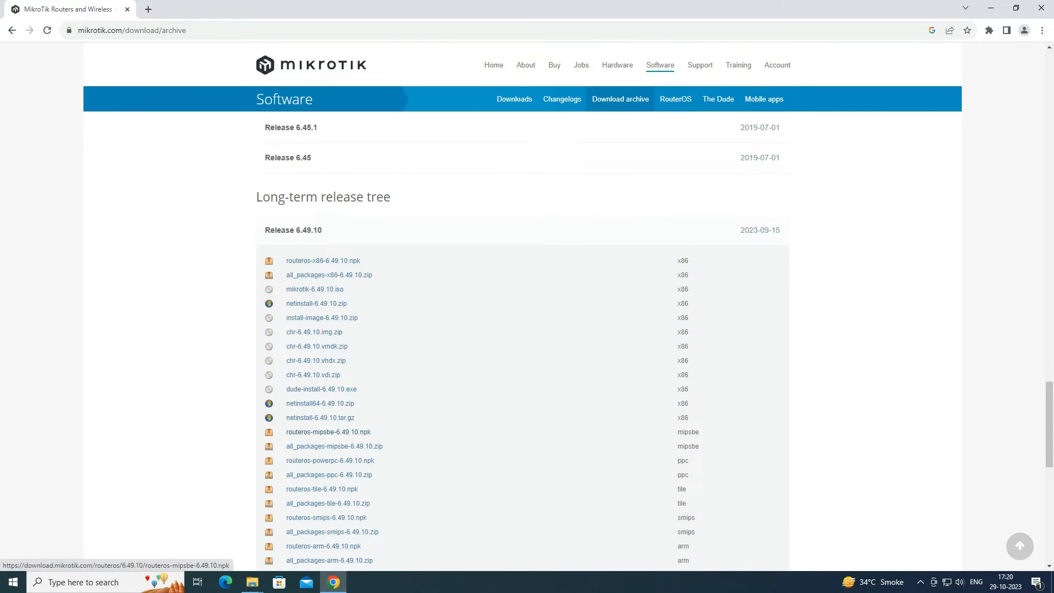
left_click(328, 432)
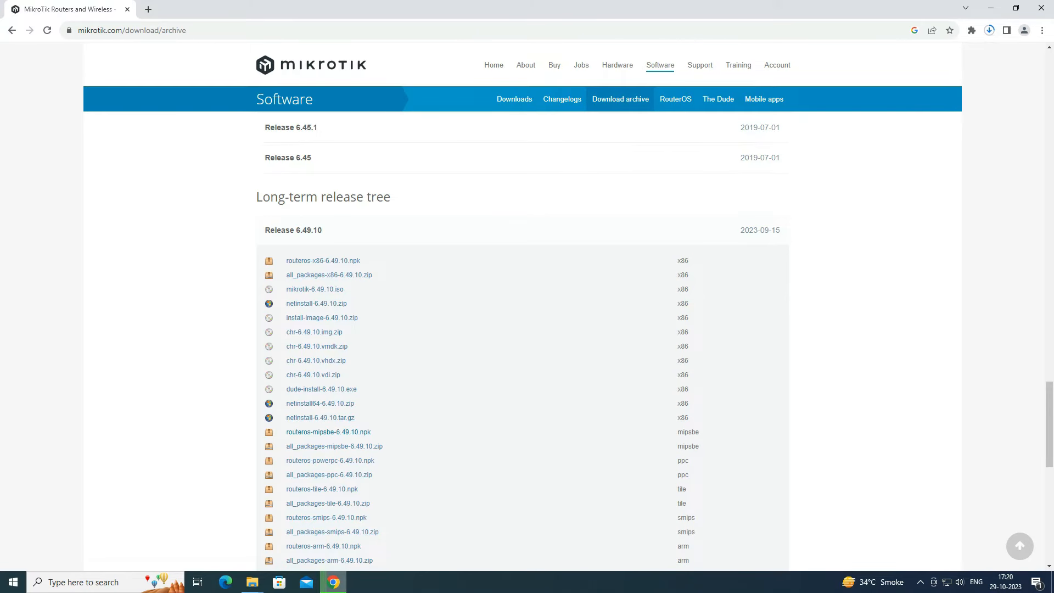
left_click(1042, 30)
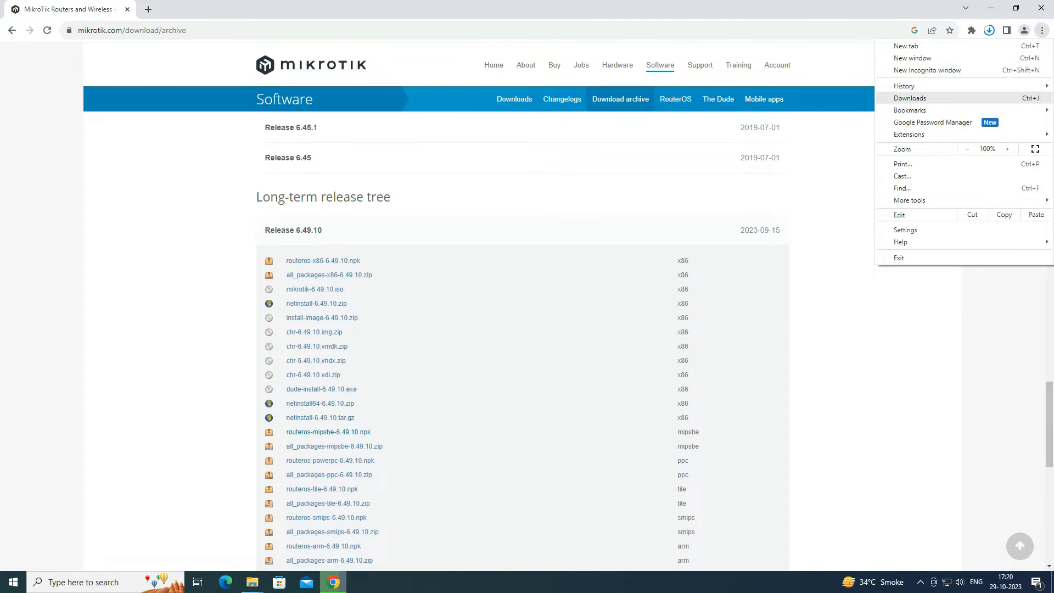
left_click(912, 99)
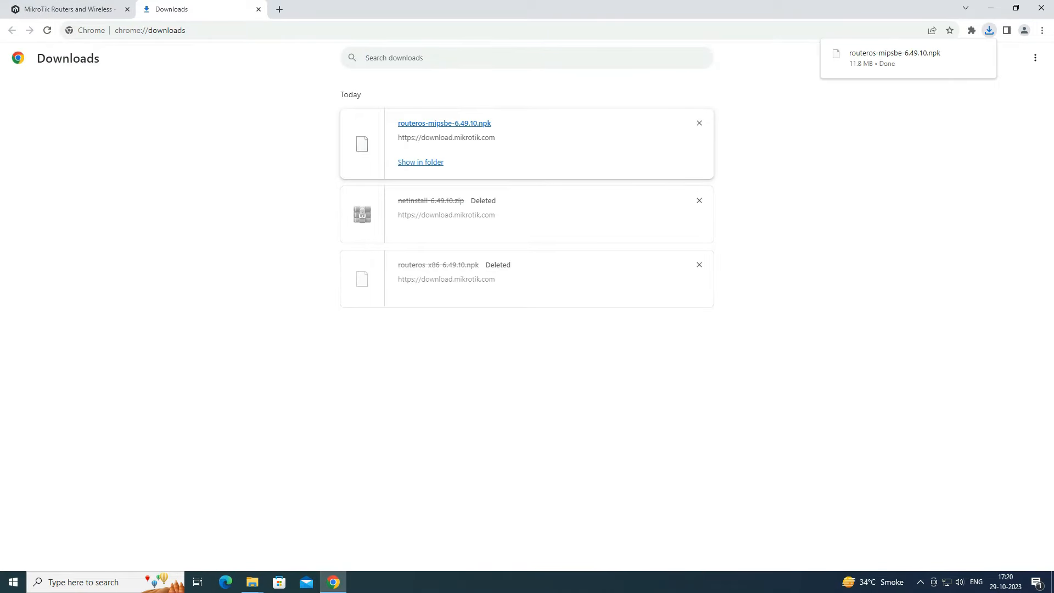
- Download netinstall-6.49.10.zip from the same release and remove the two deleted files from the browser's downloads list
left_click(76, 9)
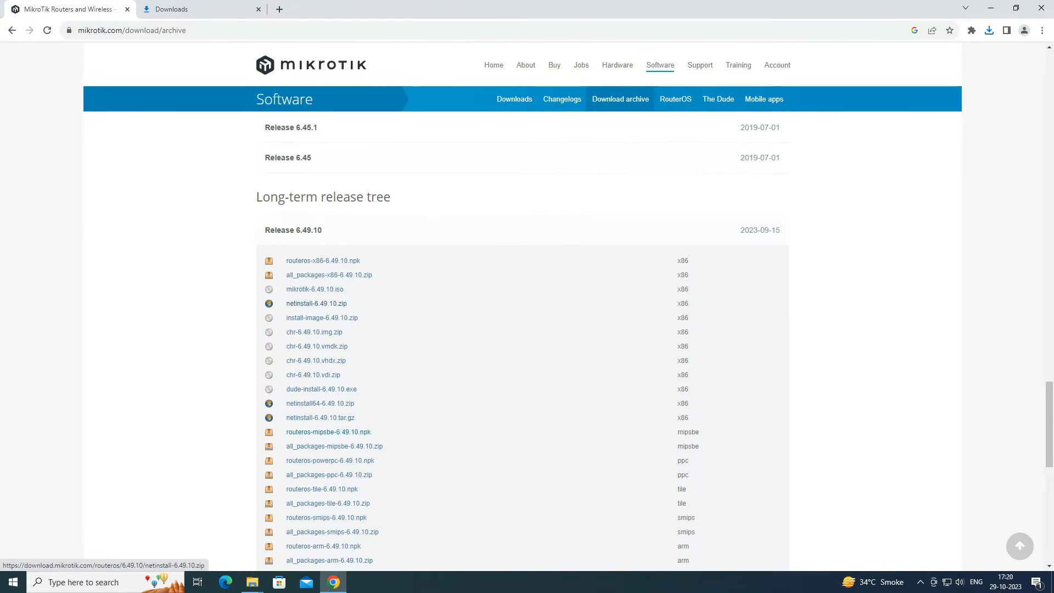
left_click(325, 302)
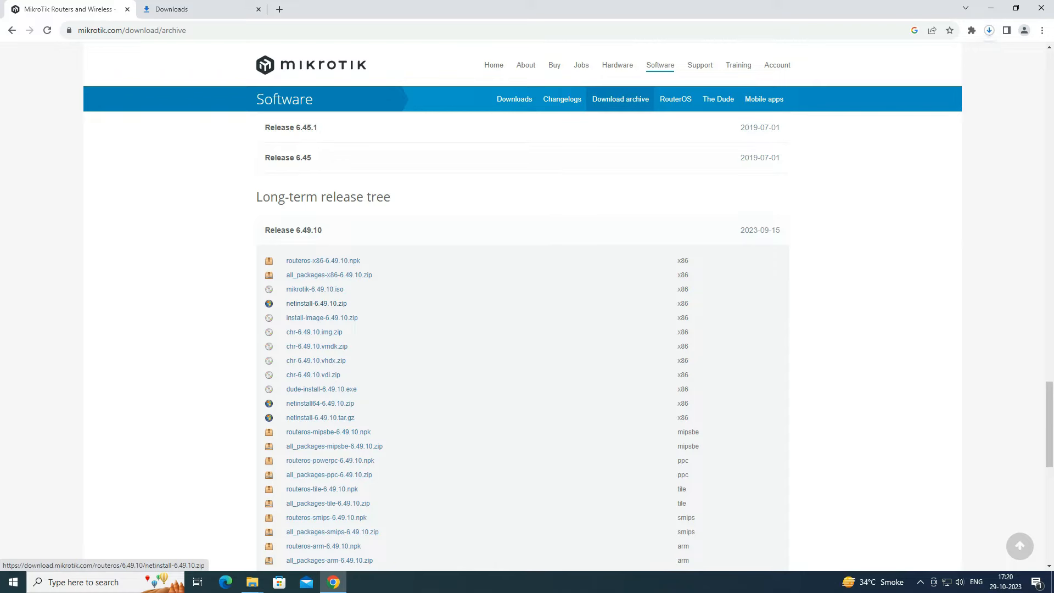
left_click(177, 4)
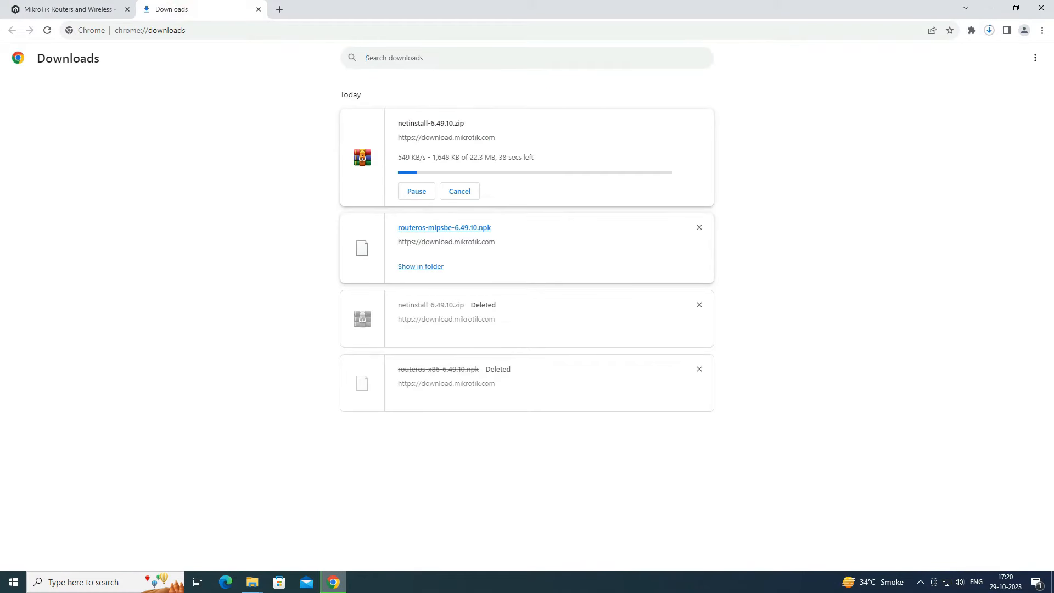
left_click(699, 305)
left_click(699, 305)
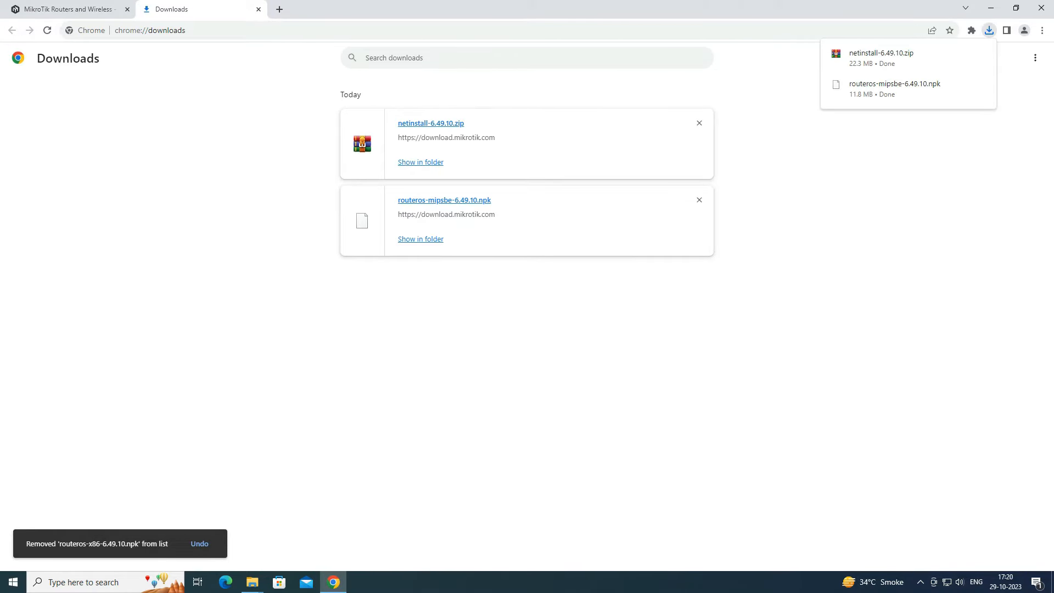
- Show the downloaded netinstall-6.49.10 archive in its folder and extract it to a netinstall-6.49.10 subfolder
left_click(423, 162)
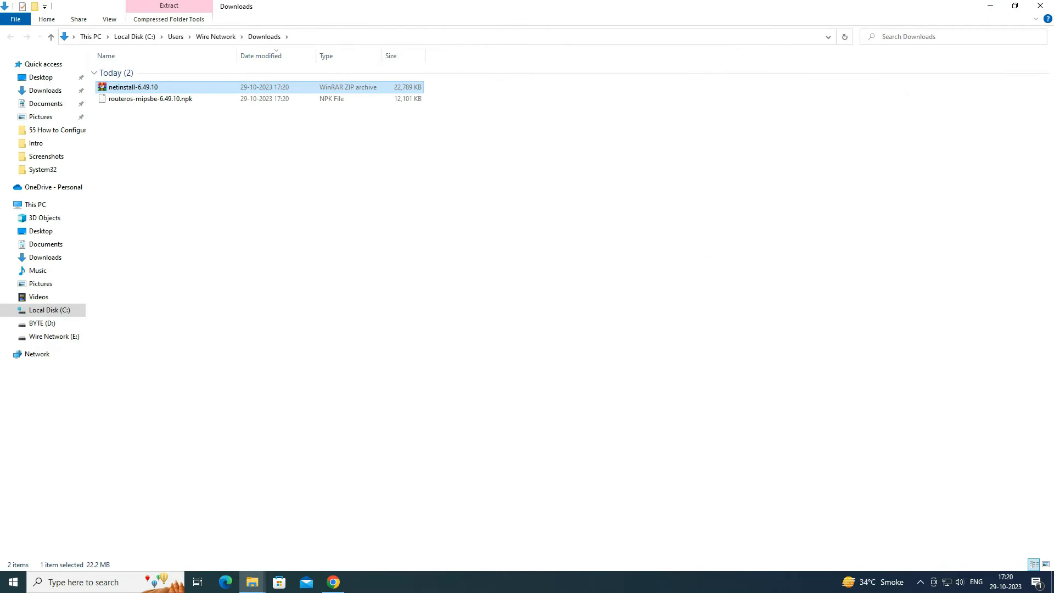
left_click(155, 87)
right_click(157, 88)
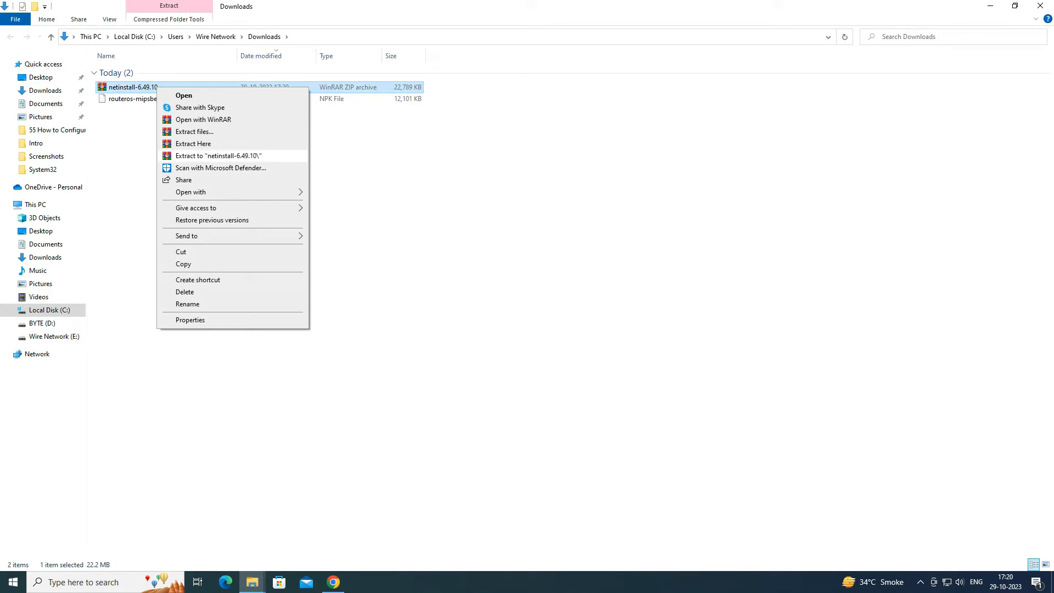
left_click(252, 156)
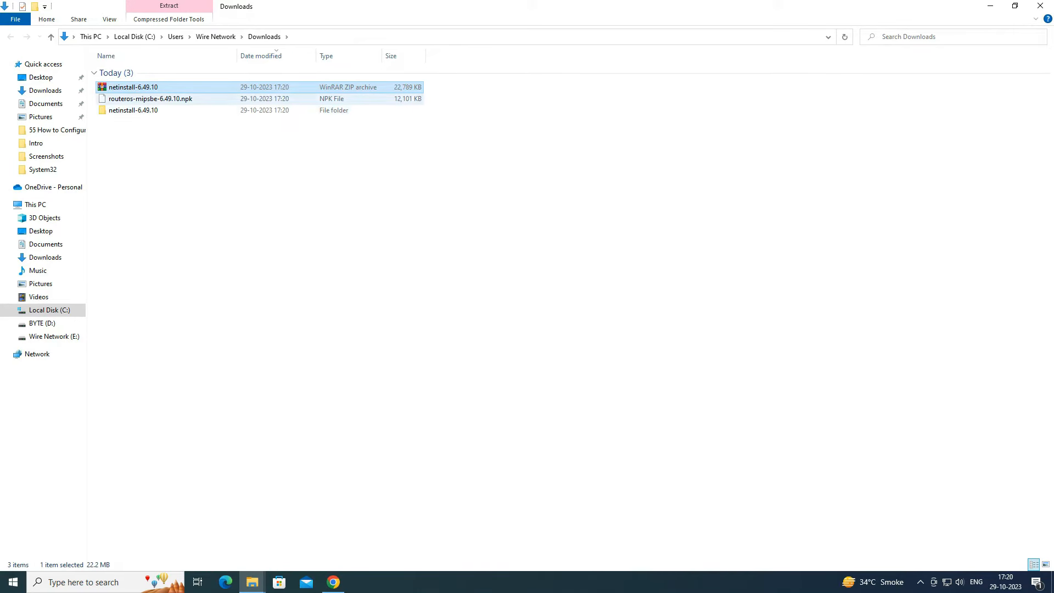
- Move routeros-mipsbe-6.49.10.npk from Downloads into the extracted netinstall-6.49.10 folder
left_click(178, 99)
right_click(179, 100)
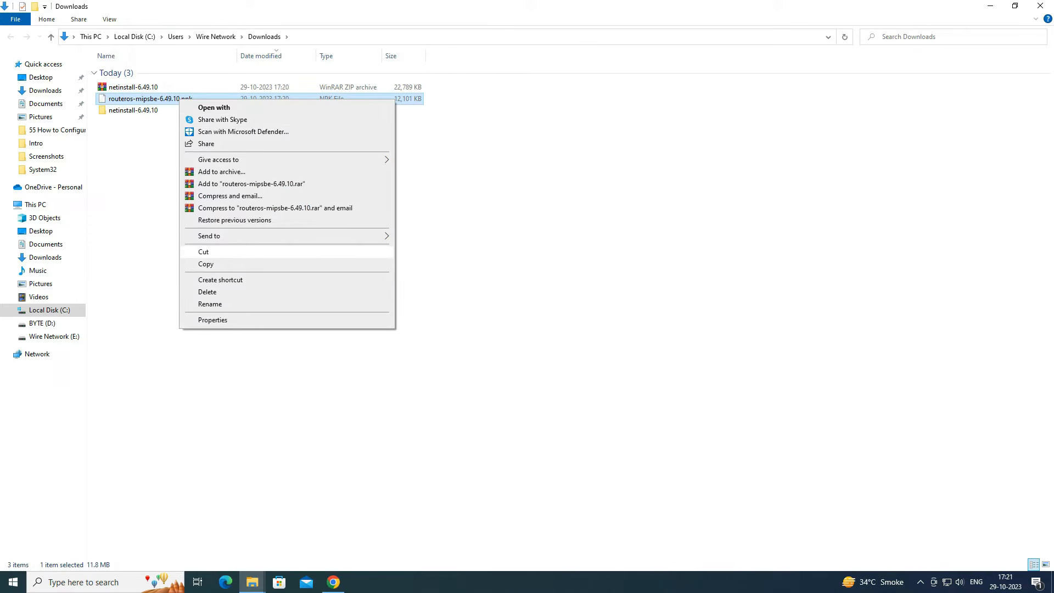
left_click(242, 252)
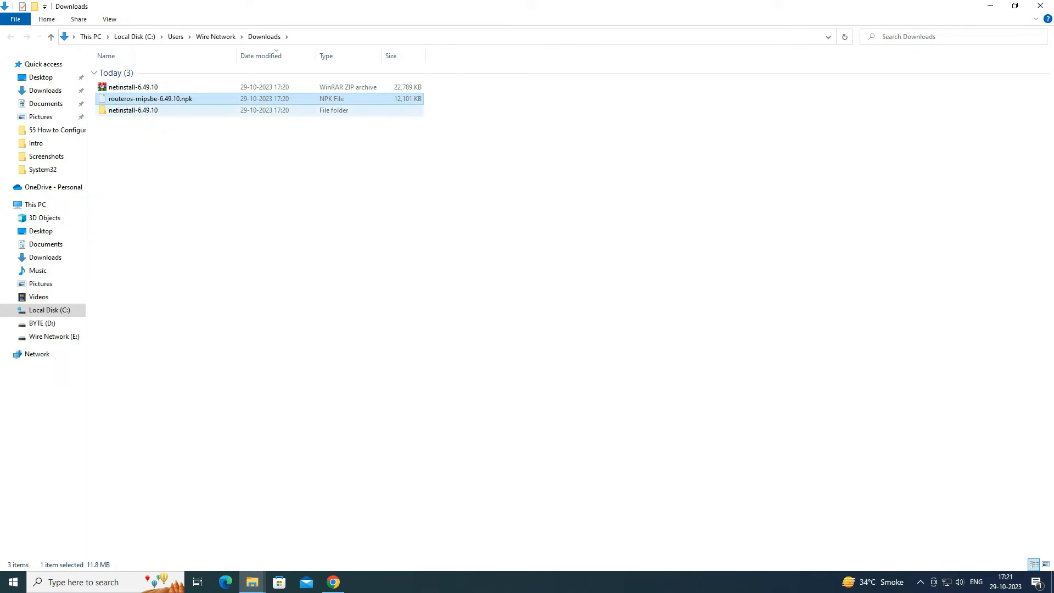
double_click(134, 111)
right_click(166, 112)
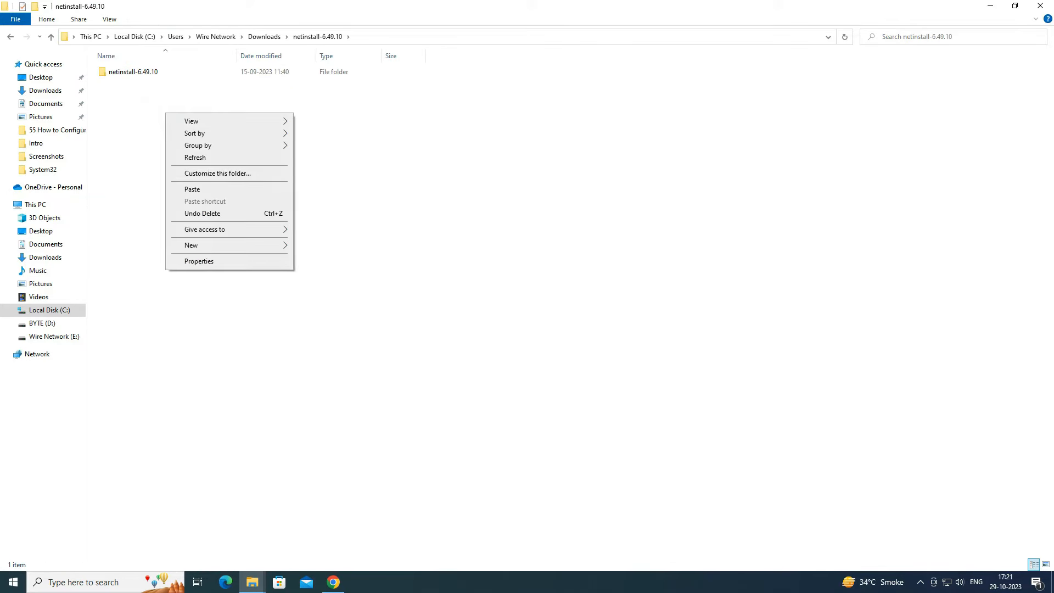
left_click(192, 189)
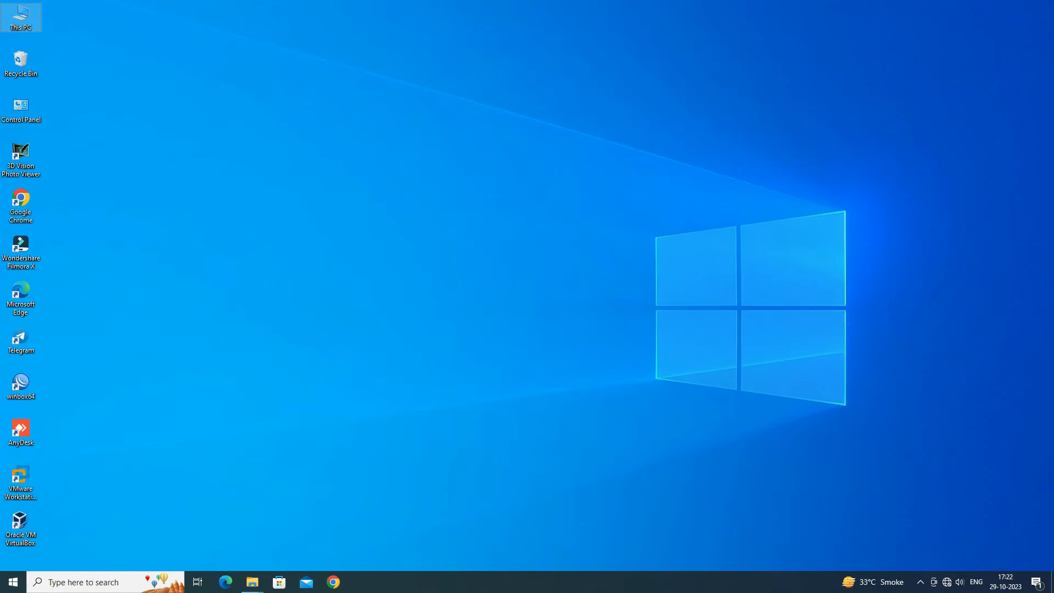
- Open Network Connections with ncpa.cpl and switch the Ethernet adapter's TCP/IPv4 properties to a manually specified IP address
key("super+r")
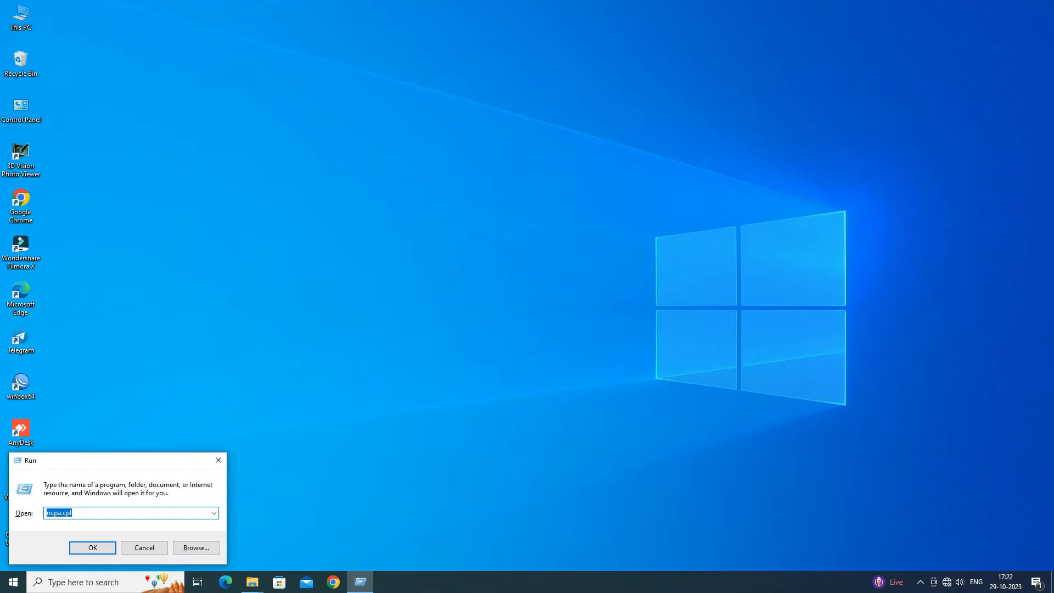
key("Return")
left_click(137, 113)
left_click(414, 193)
left_click_drag(636, 205, 210, 99)
left_click(352, 195)
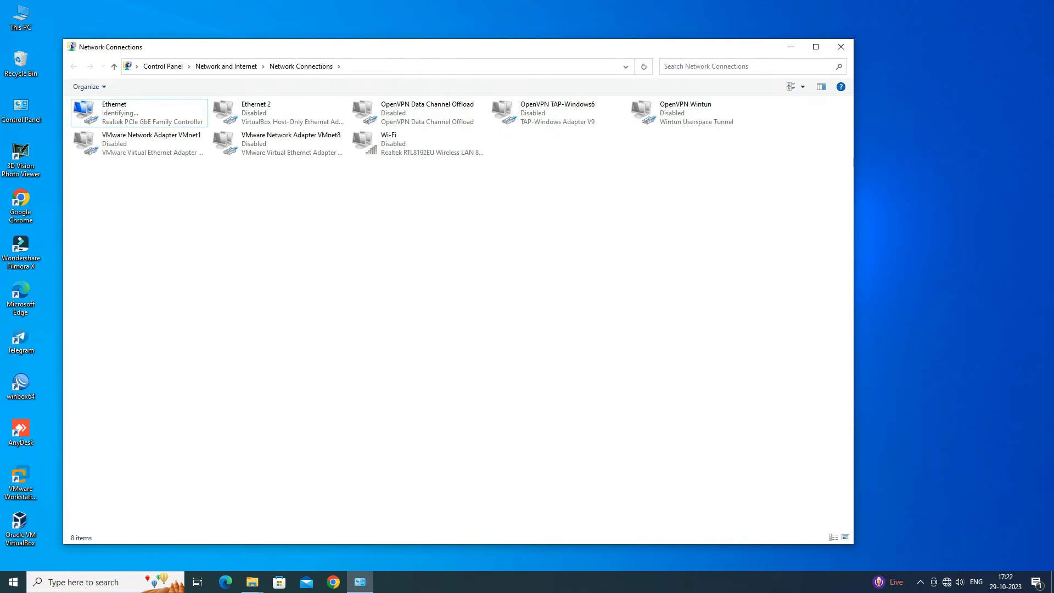
right_click(104, 114)
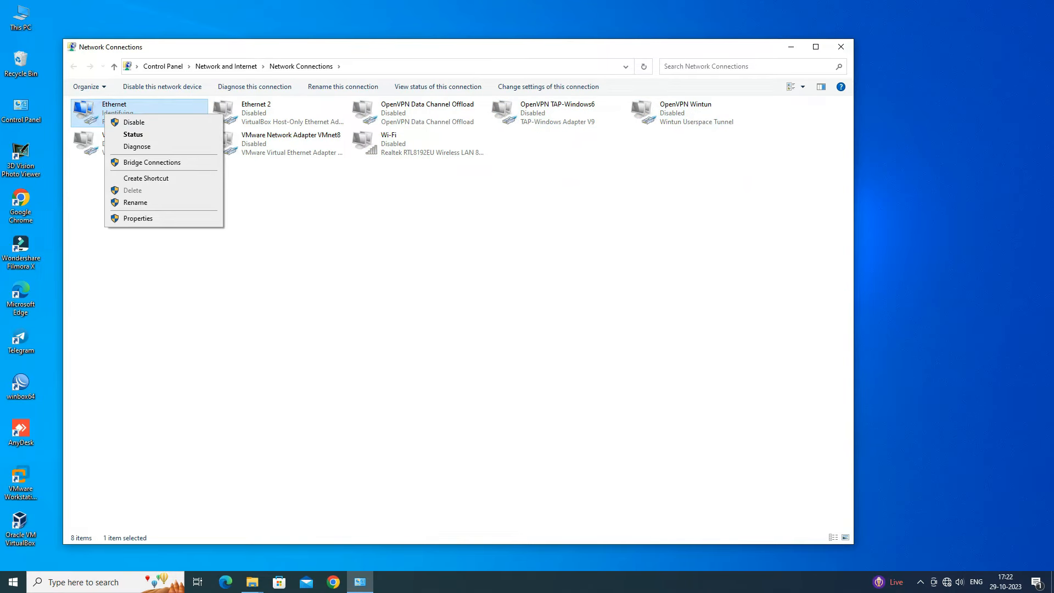
left_click(138, 218)
double_click(161, 232)
left_click(115, 217)
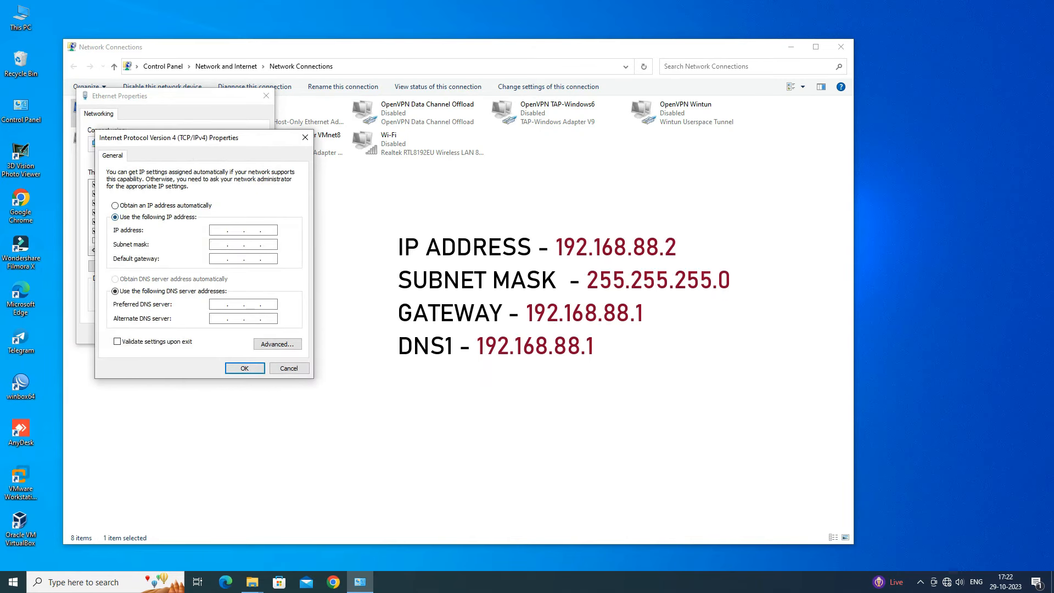
- Set IP address 192.168.88.2, subnet mask 255.255.255.0, gateway and preferred DNS 192.168.88.1, then save and close the network windows
type("192 . 168 . 88 . 2")
key("Tab")
type("255.255.255.0")
key("Tab")
type("192 . 168 . 88 . 1")
key("Tab")
key("Tab")
type("192 . 168 . 88 . 1")
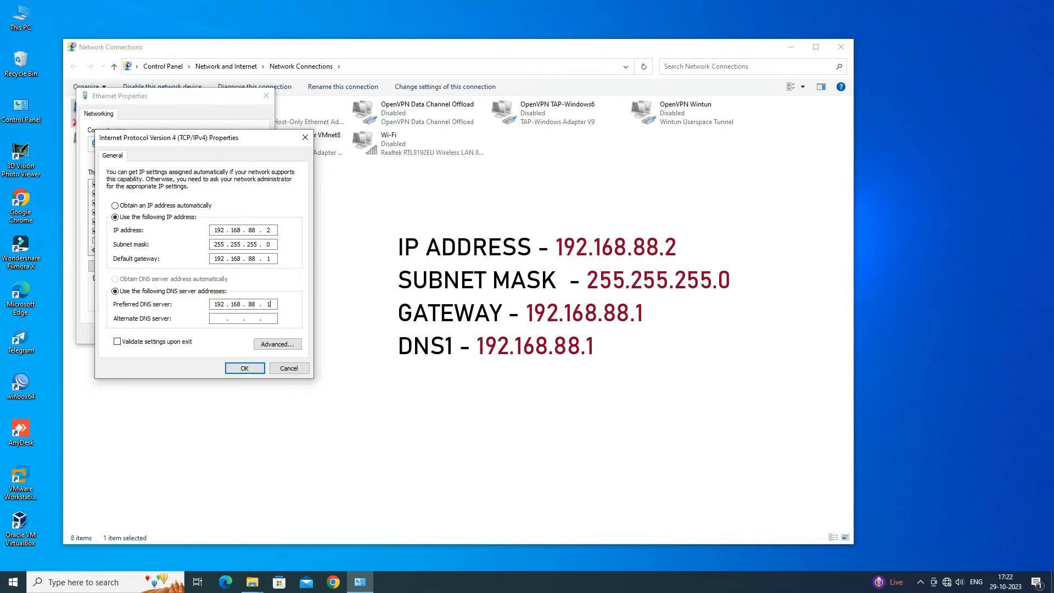
key("Return")
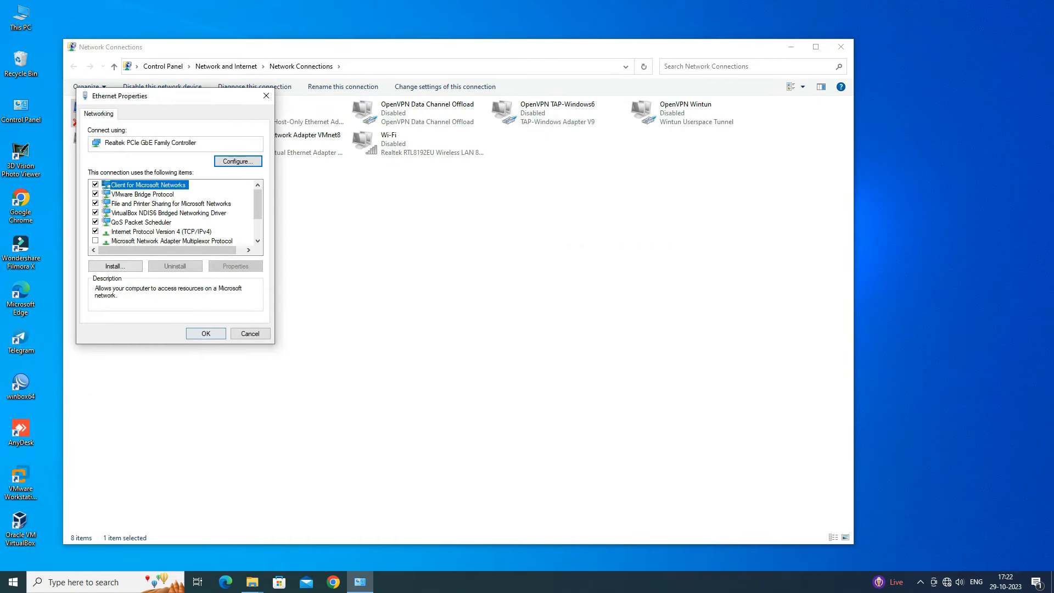
key("Return")
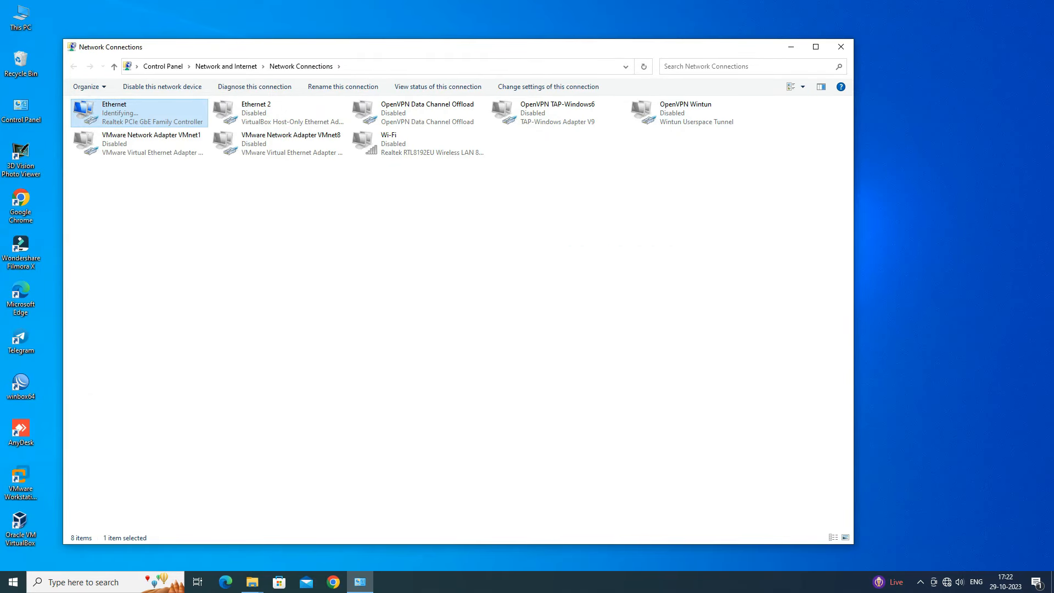
left_click(841, 47)
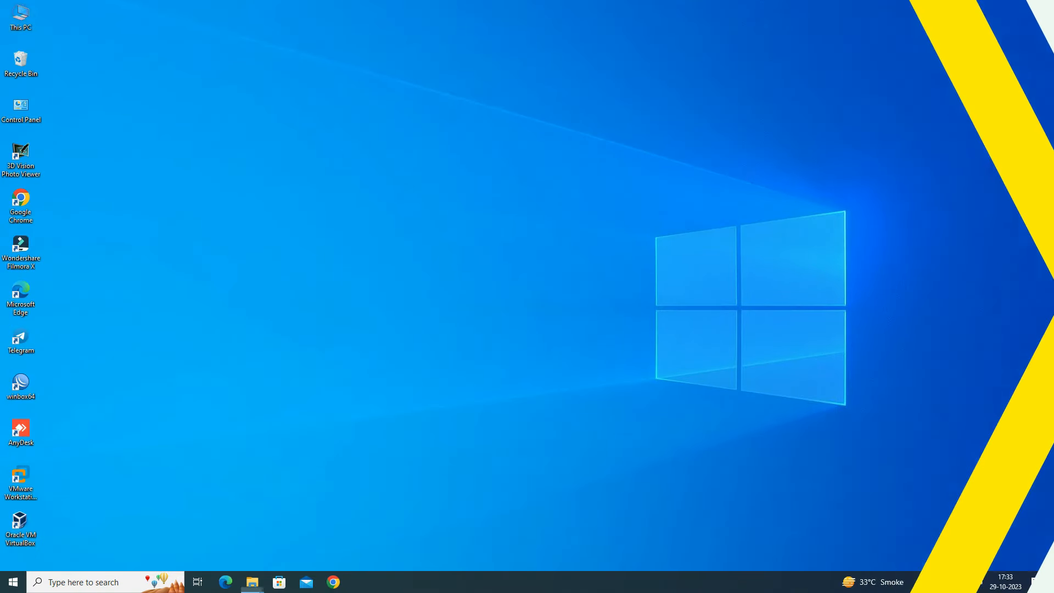
- Run netinstall as administrator from the inner netinstall-6.49.10 folder in Downloads, and close the file window
key("super+e")
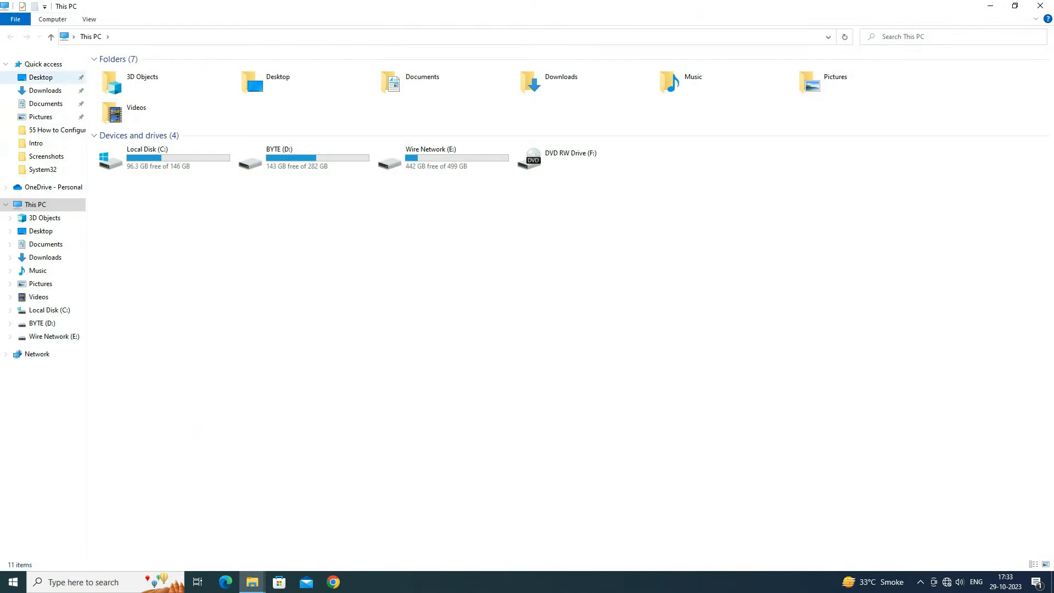
left_click(59, 255)
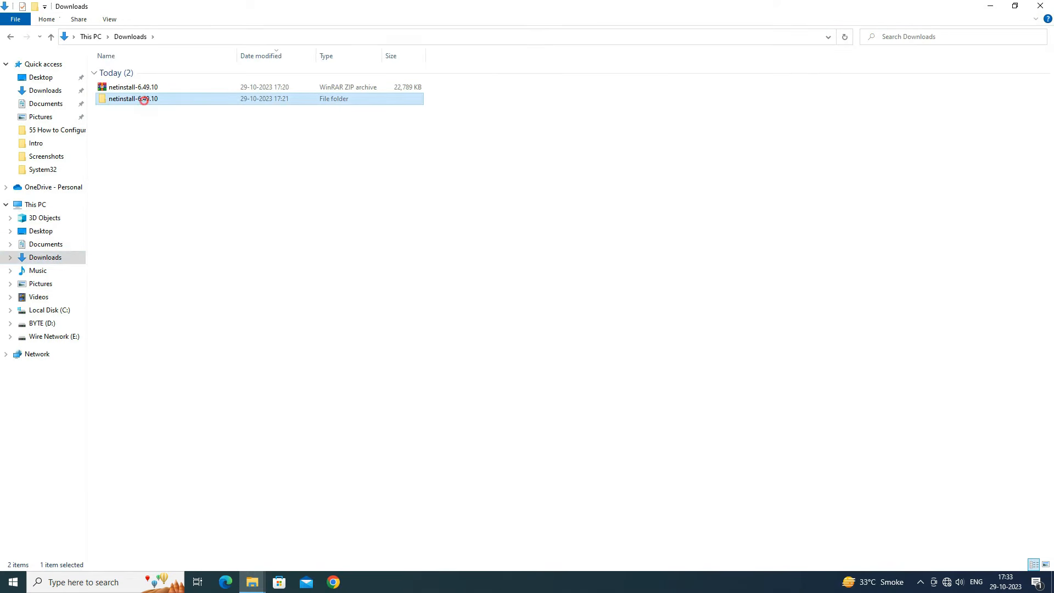
double_click(141, 98)
left_click(147, 68)
double_click(147, 68)
left_click(146, 83)
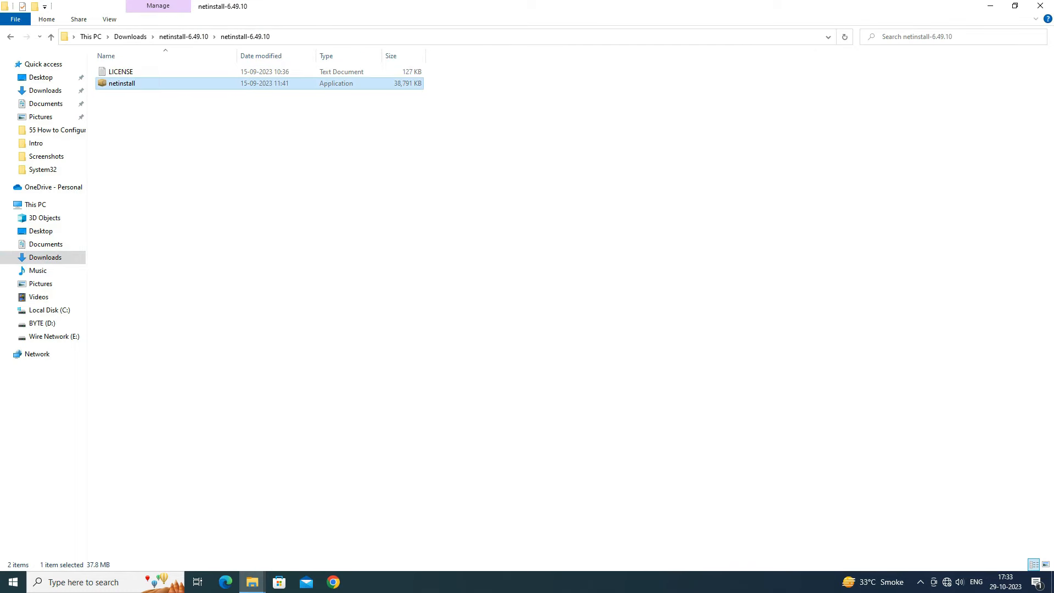
right_click(149, 84)
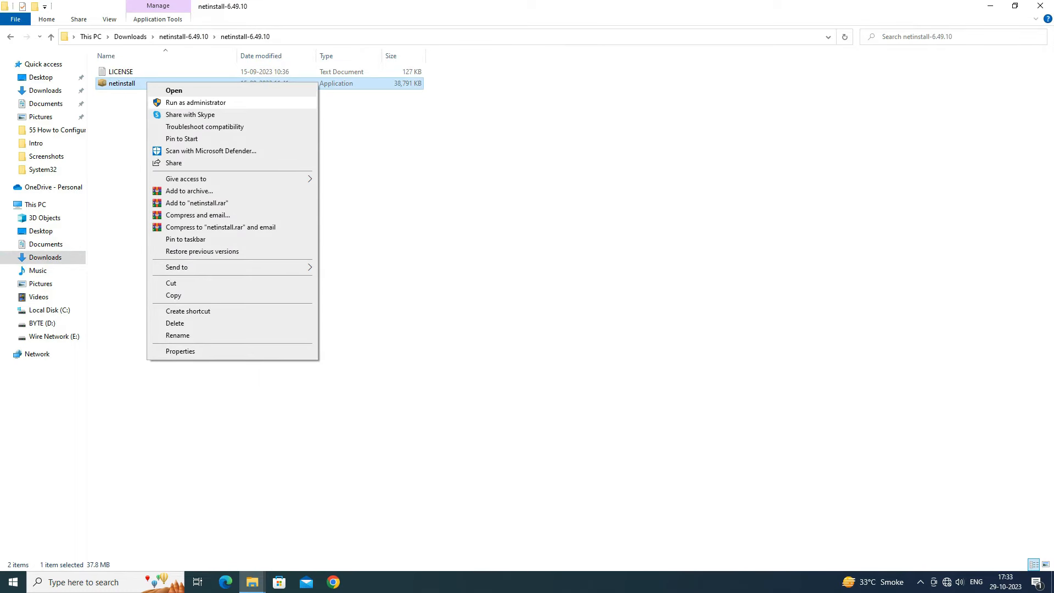
left_click(184, 103)
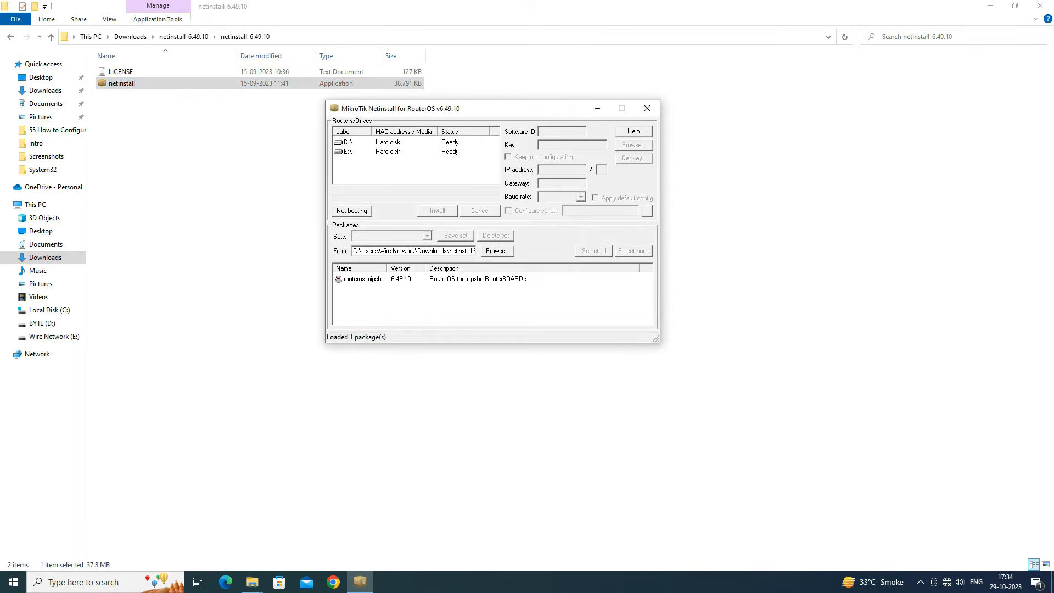
left_click(1040, 6)
left_click_drag(467, 108, 252, 105)
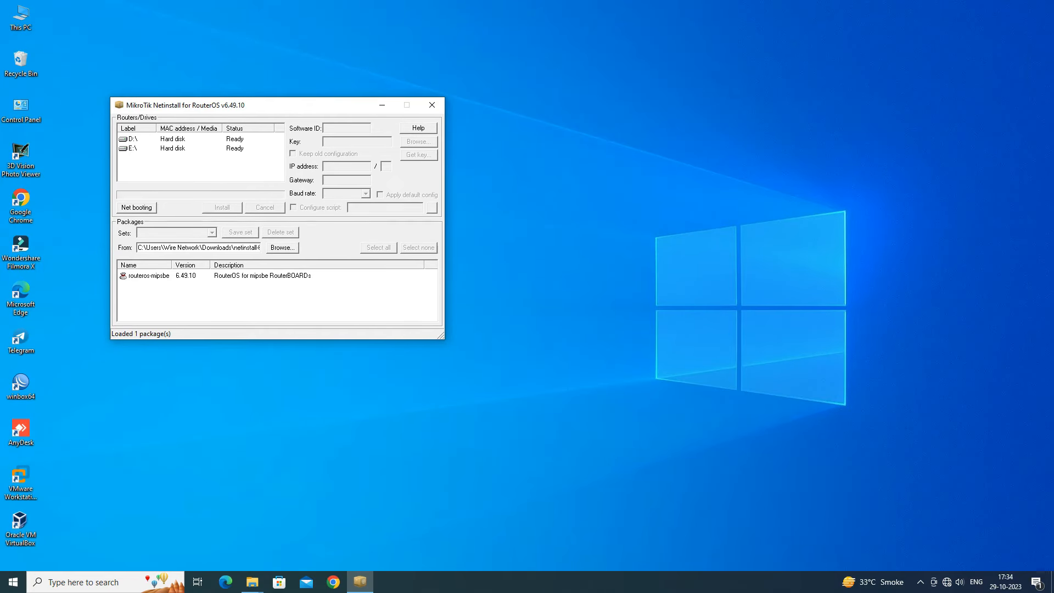
- Enable the boot server in the network booting settings with client IP address 192.168.88.3
left_click(136, 207)
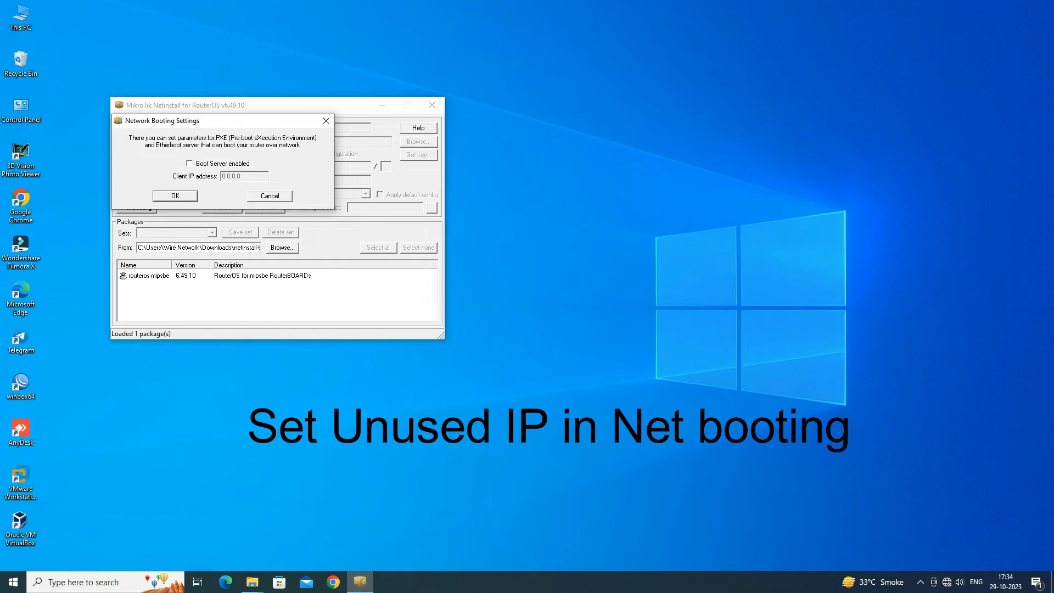
key("space")
key("shift+Left")
key("shift+Left")
key("shift+Left")
key("shift+Left")
key("shift+Left")
key("shift+Left")
key("shift+Left")
type("192.168.88.3")
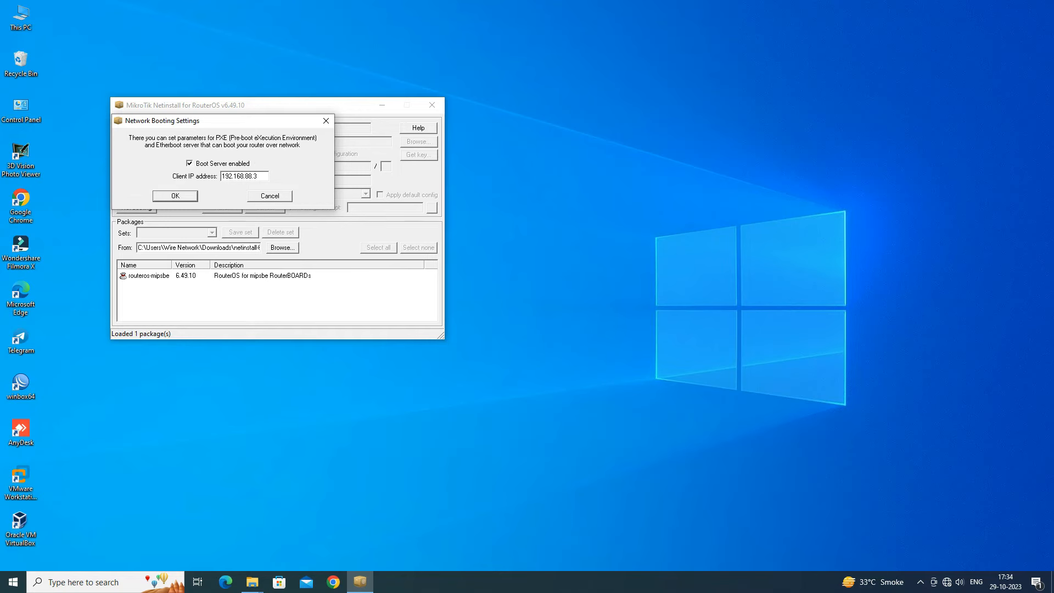
key("Return")
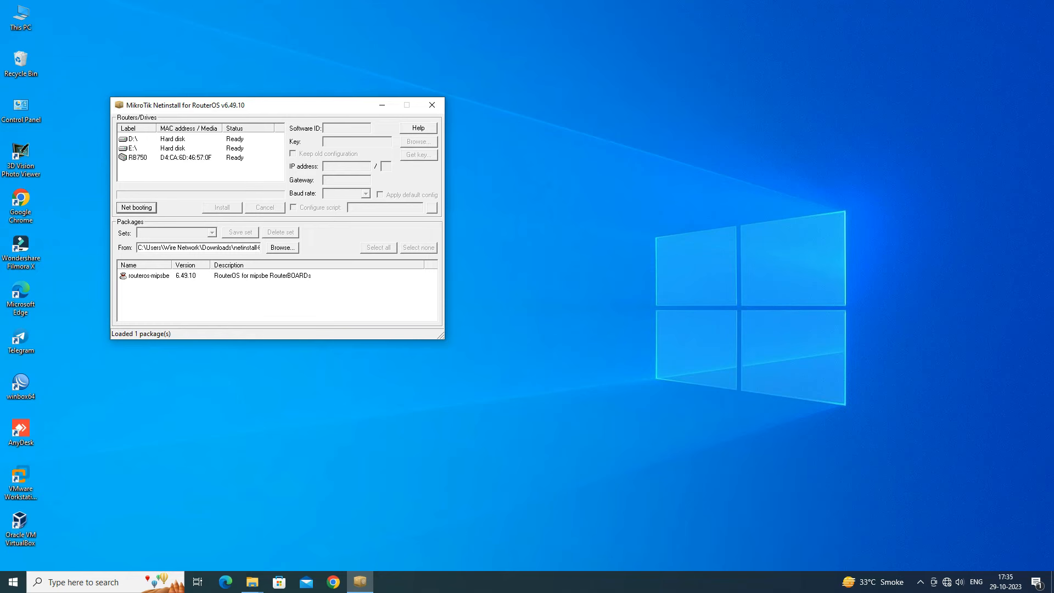
- Select the RB750 router as the install target and set the package directory to the outer netinstall-6.49.10 folder in Downloads
left_click(138, 157)
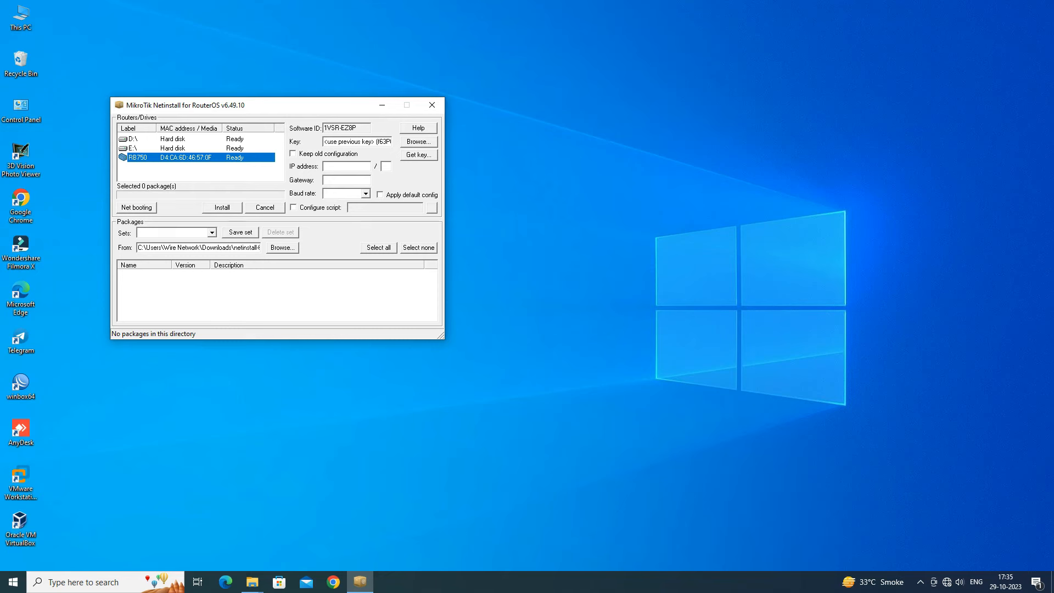
left_click(282, 247)
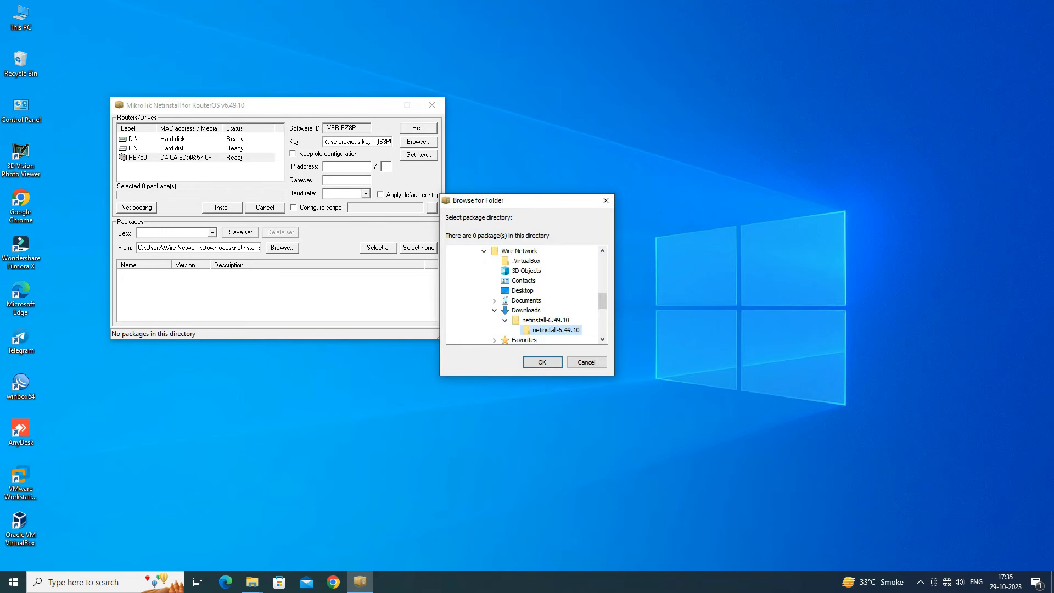
left_click(545, 320)
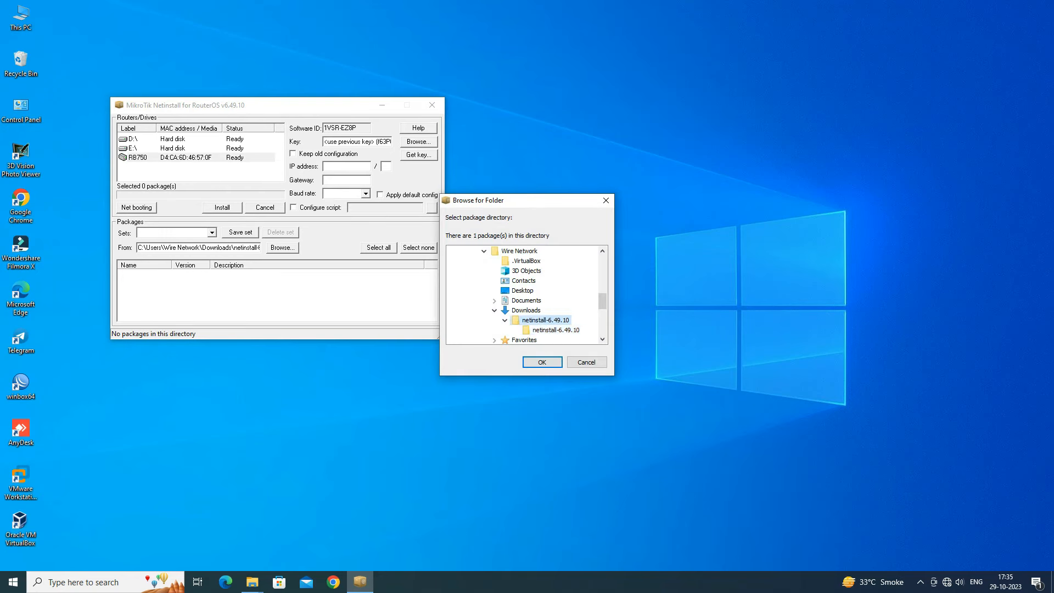
key("Return")
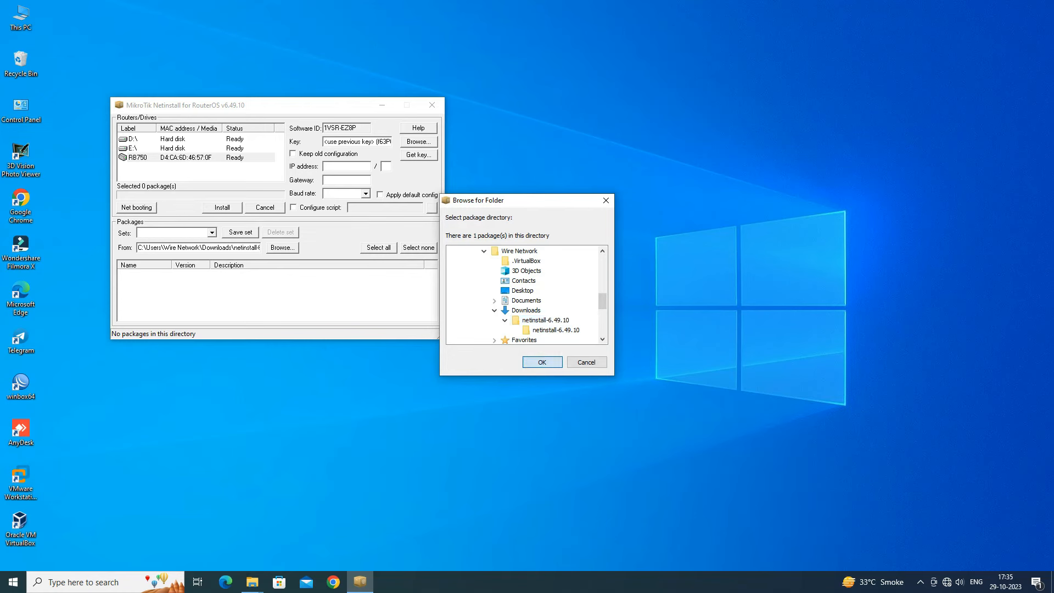
- Install the routeros-mipsbe 6.49.10 package on the selected RB750, and close Netinstall once the installation is done
left_click(123, 275)
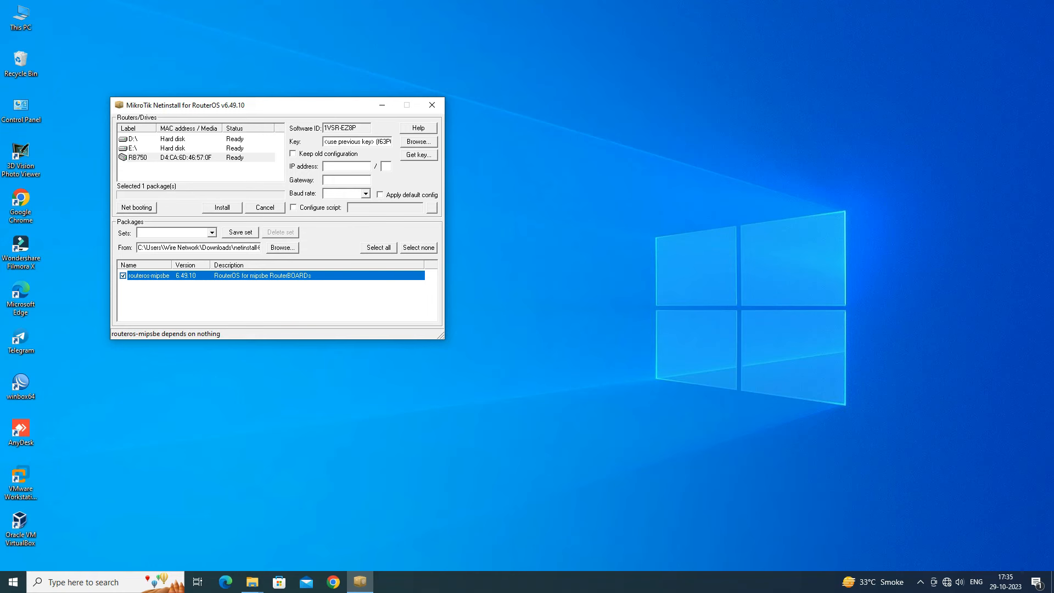
key("Return")
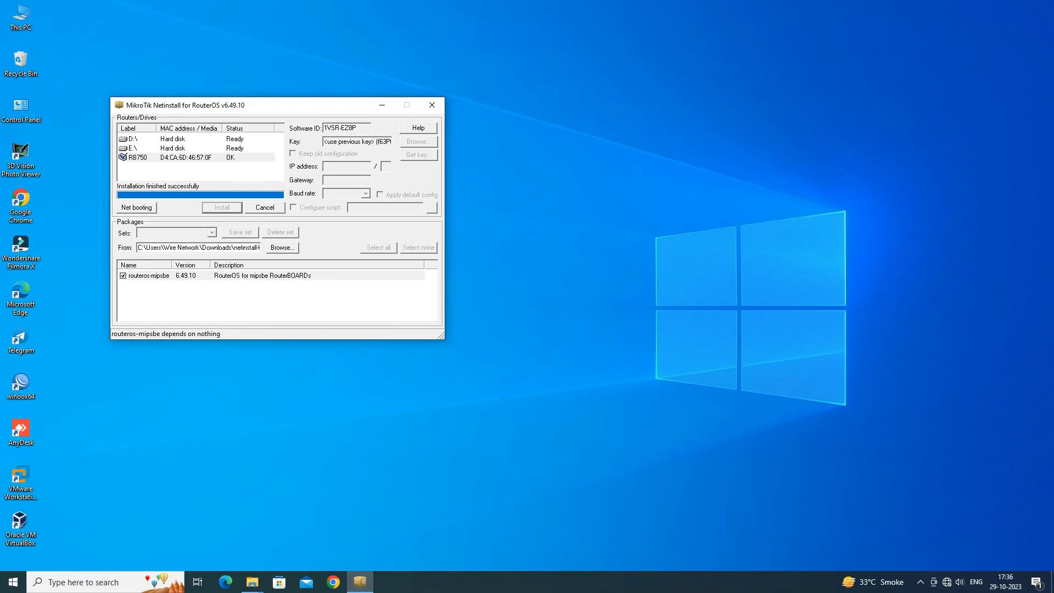
key("alt+F4")
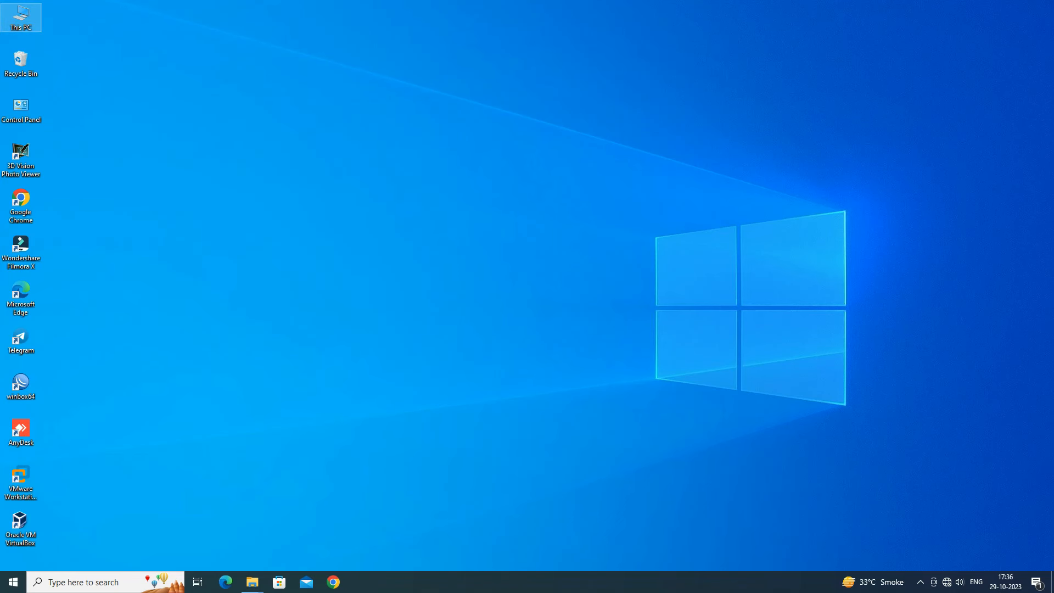
- Switch to WinBox, widen its window, refresh the neighbors list, and widen the Version column to show the full version
left_click_drag(496, 321, 782, 321)
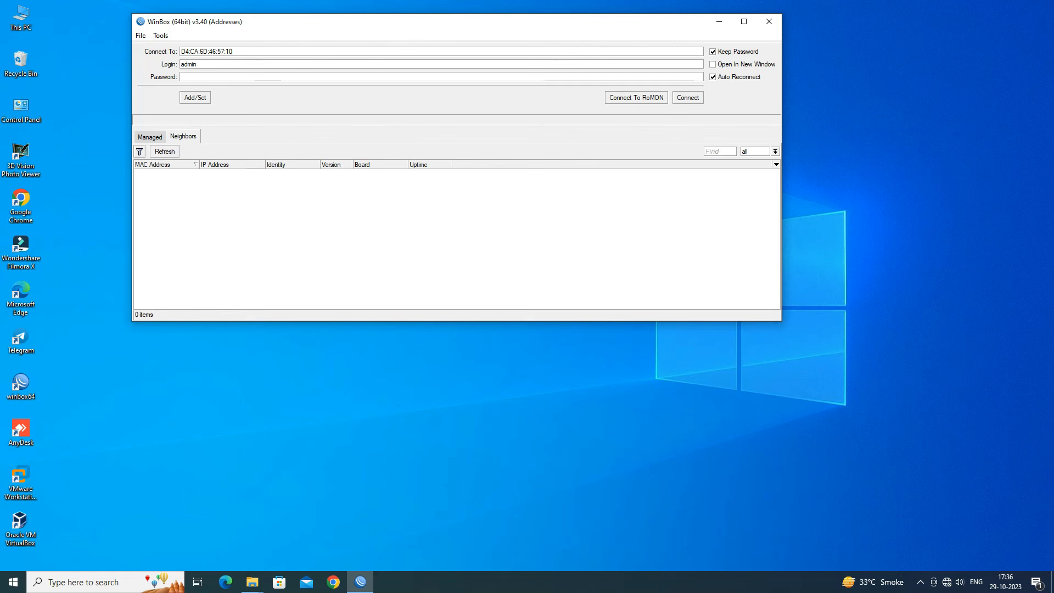
left_click(165, 151)
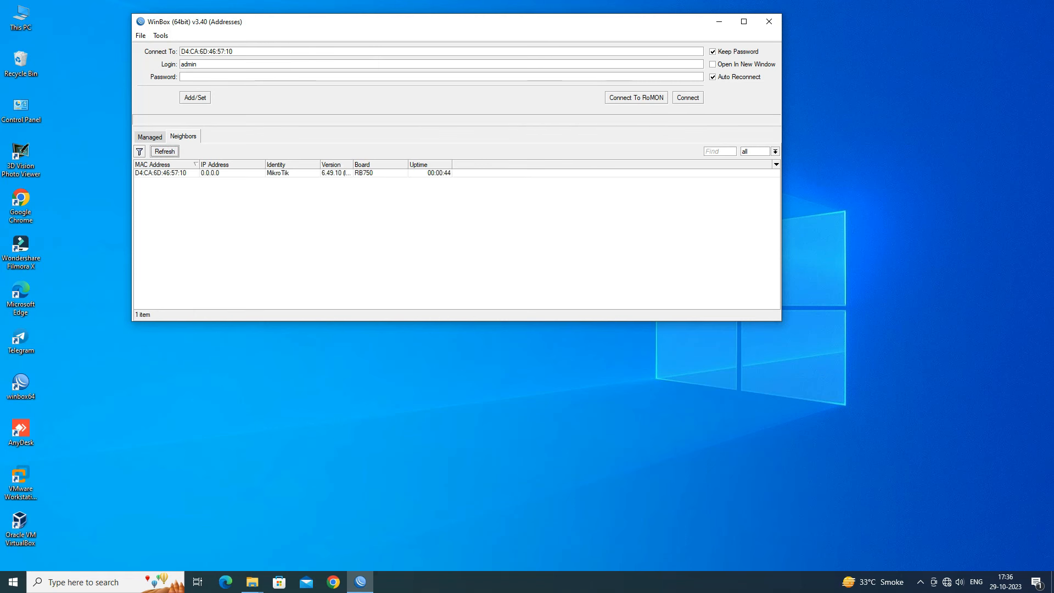
left_click(175, 173)
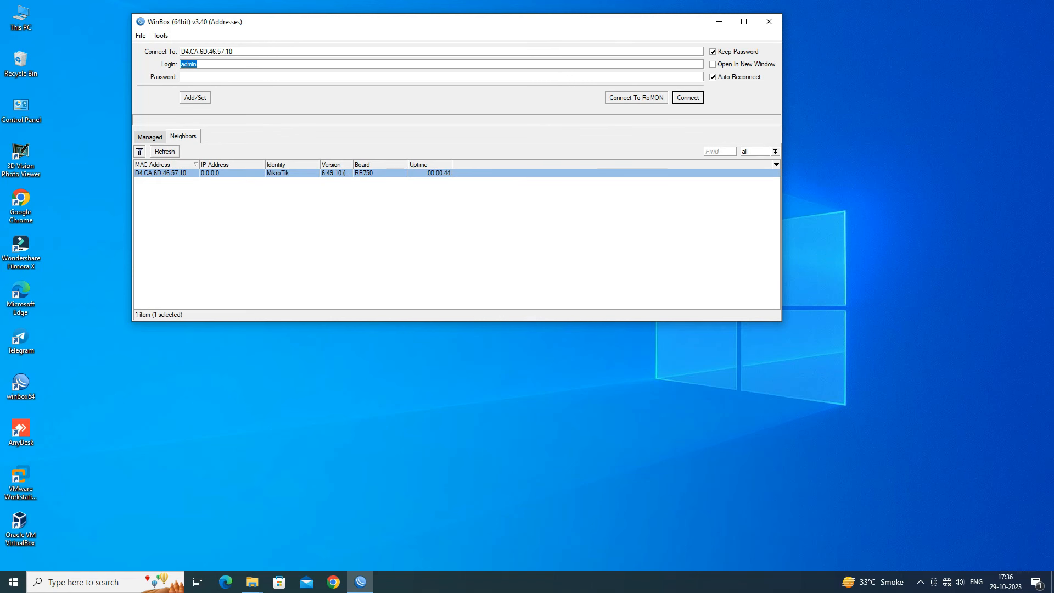
mouse_move(430, 164)
left_mouse_down()
mouse_move(362, 164)
mouse_move(442, 164)
left_mouse_up()
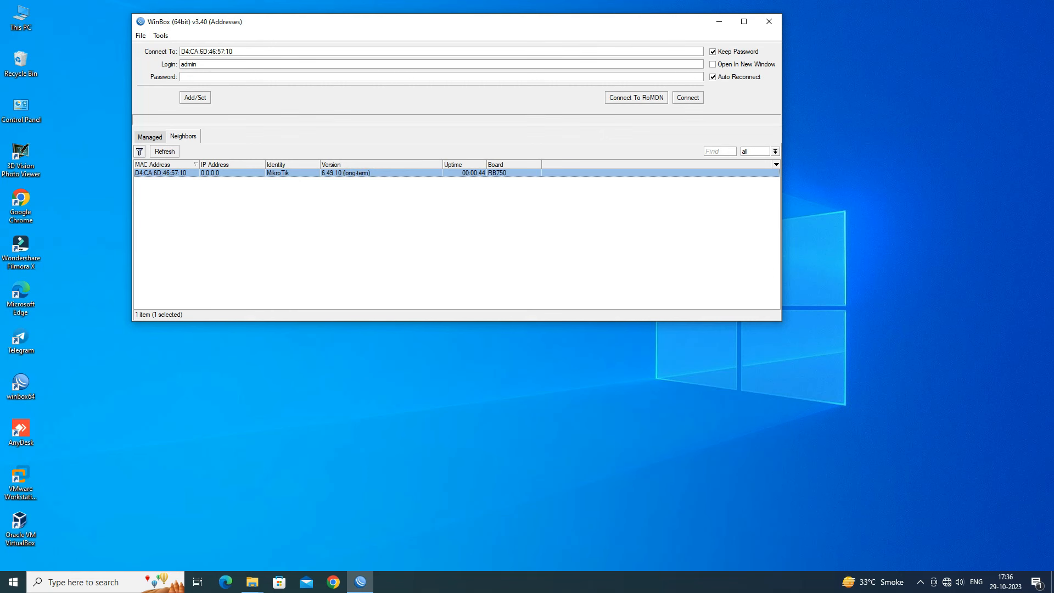
left_click(368, 183)
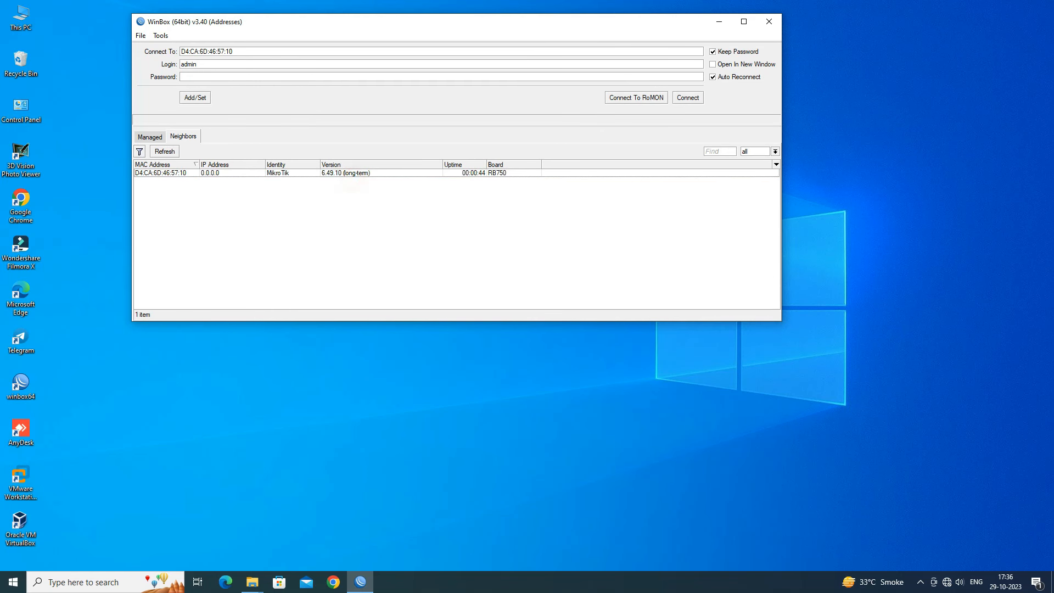
- Connect to the RB750 neighbor as admin with a blank password, and dismiss the RouterBOARD and password change windows
left_click(352, 173)
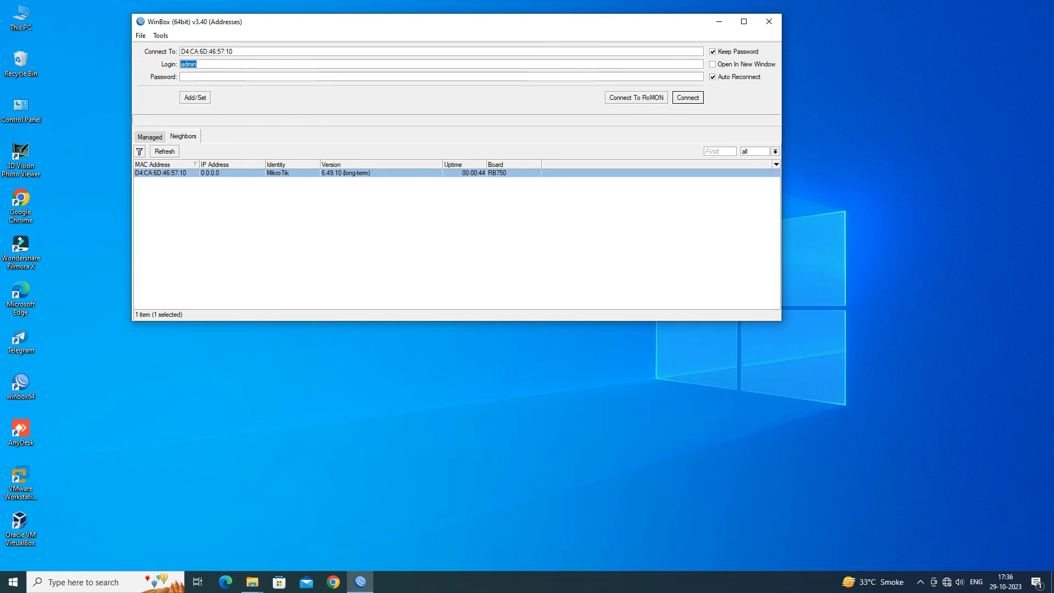
left_click(688, 98)
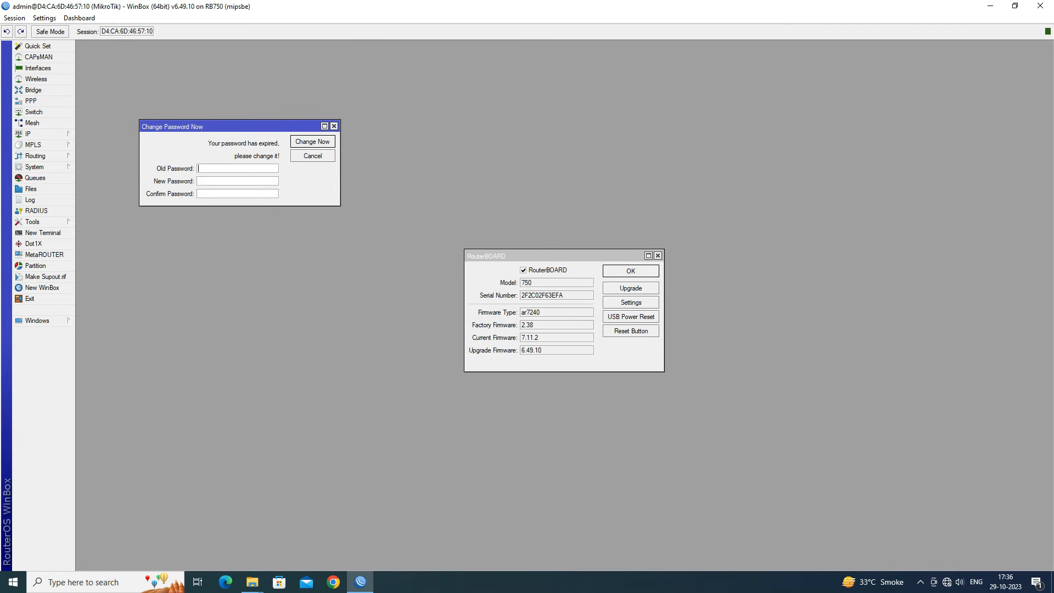
left_click(658, 255)
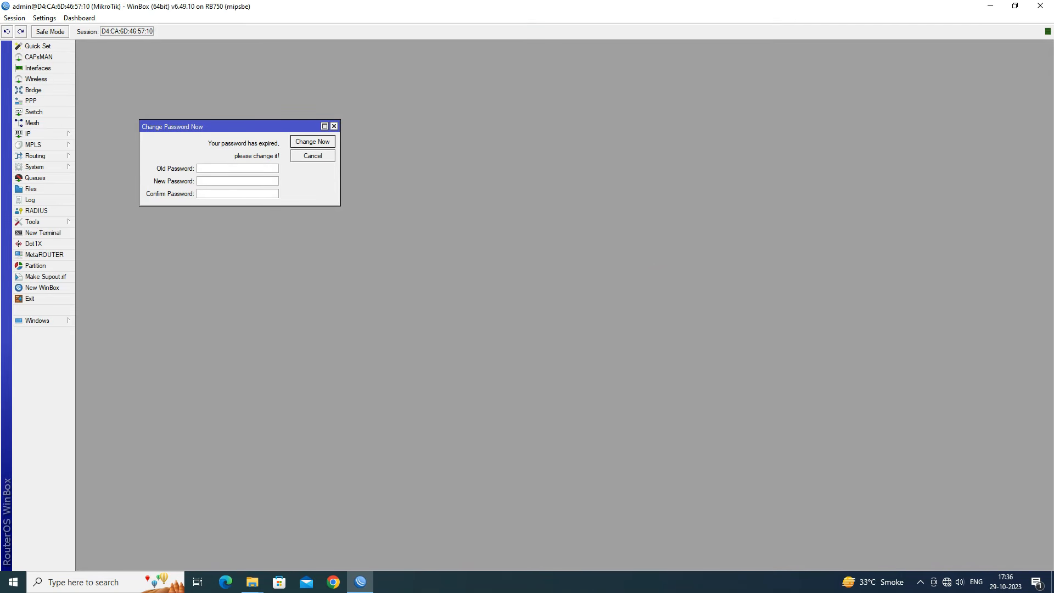
left_click(334, 125)
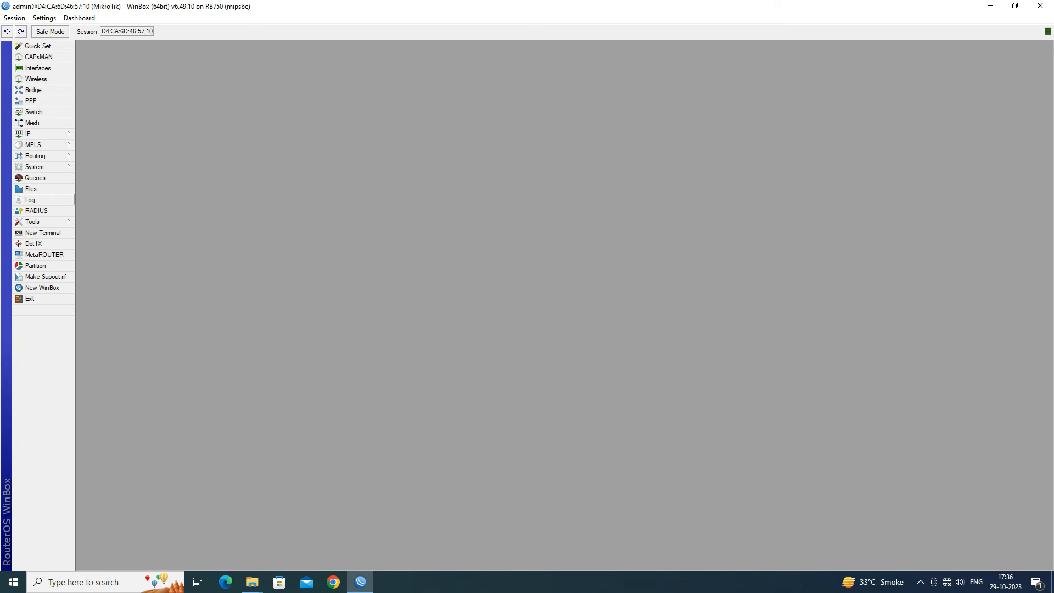
- Examine the model, current firmware and upgrade firmware in the system's RouterBOARD information, then close it and exit WinBox
left_click(42, 167)
left_click(133, 355)
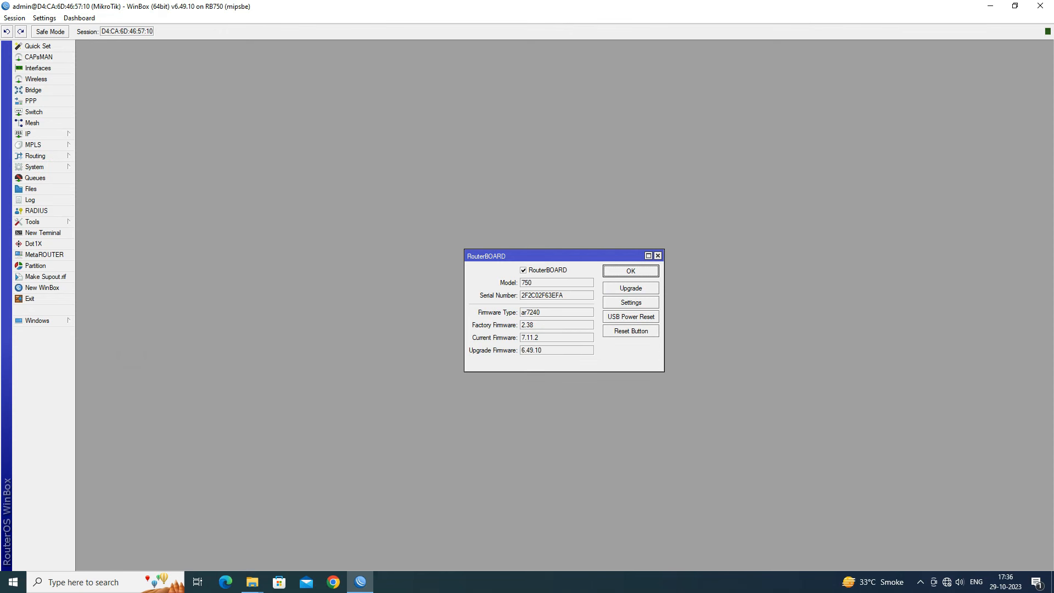
left_click(556, 282)
left_click(557, 337)
left_click(556, 349)
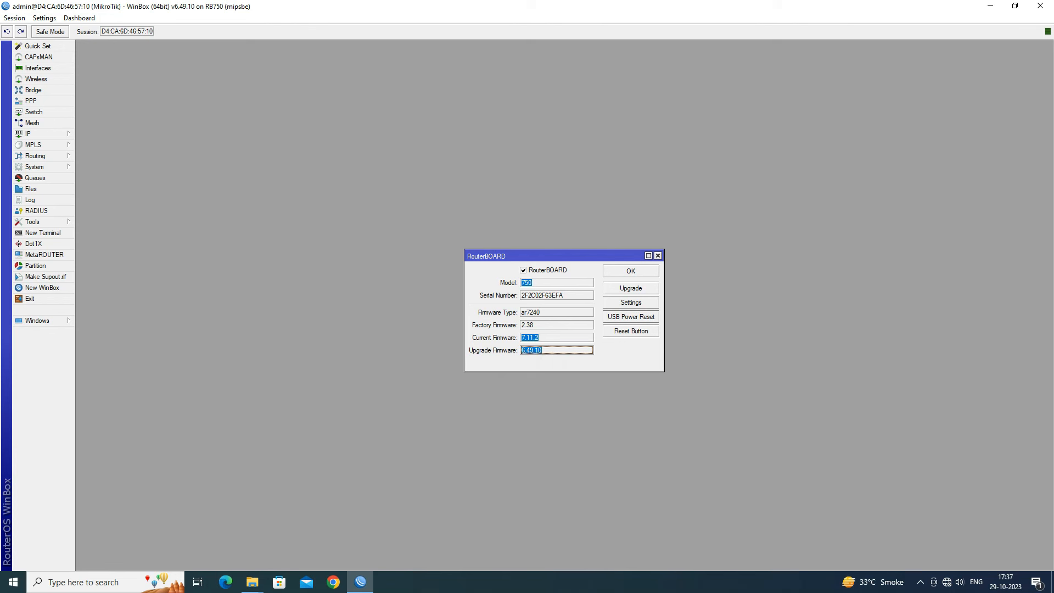
left_click(658, 255)
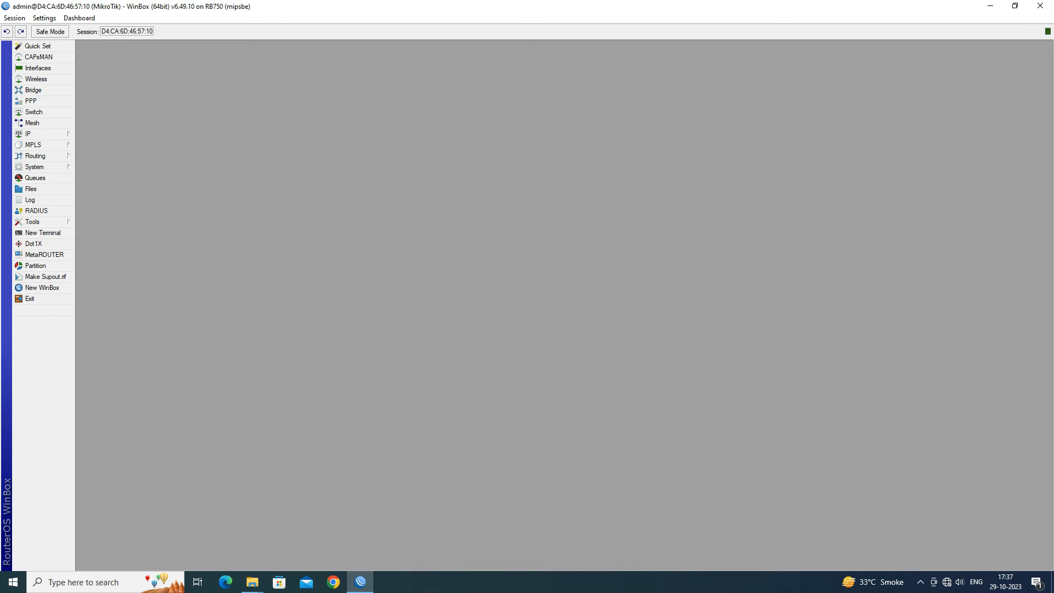
left_click(1041, 6)
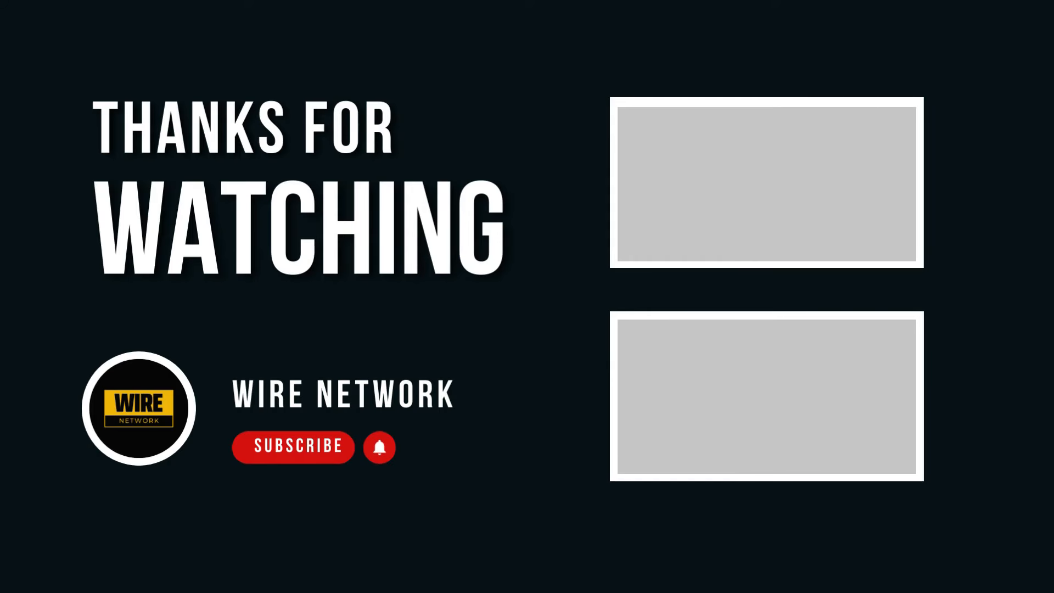